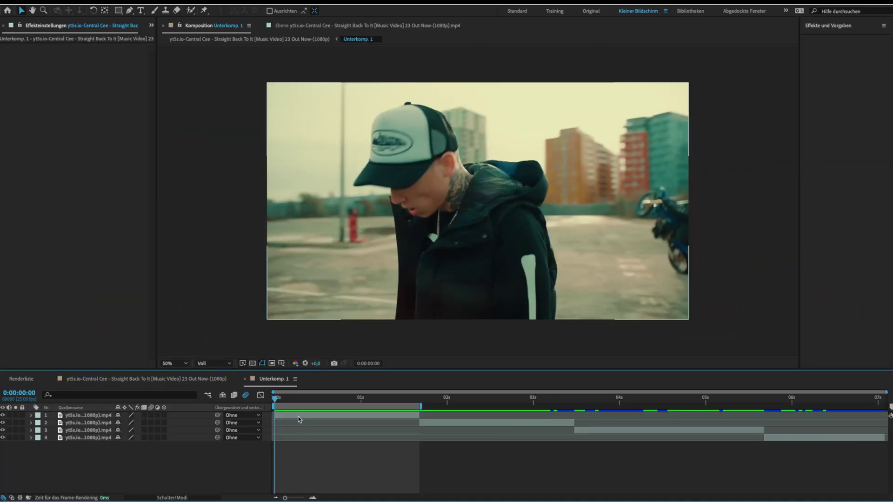
Open the first clip layer for rotoscoping, paint the man as Roto Brush foreground and propagate the matte through the clip.
click(299, 416)
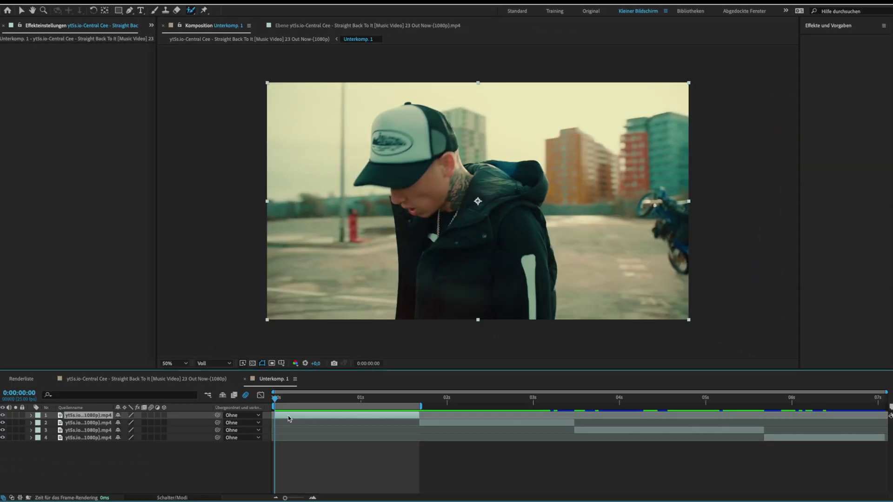
double_click(289, 416)
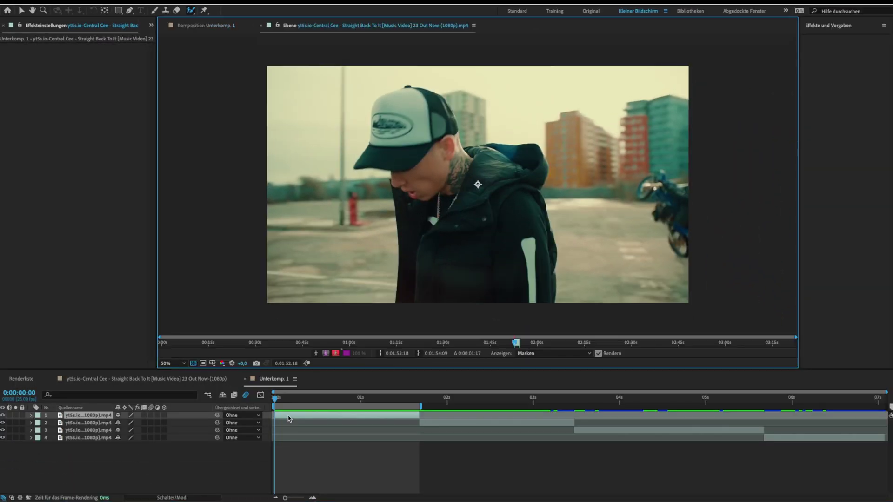
drag(434, 206, 452, 265)
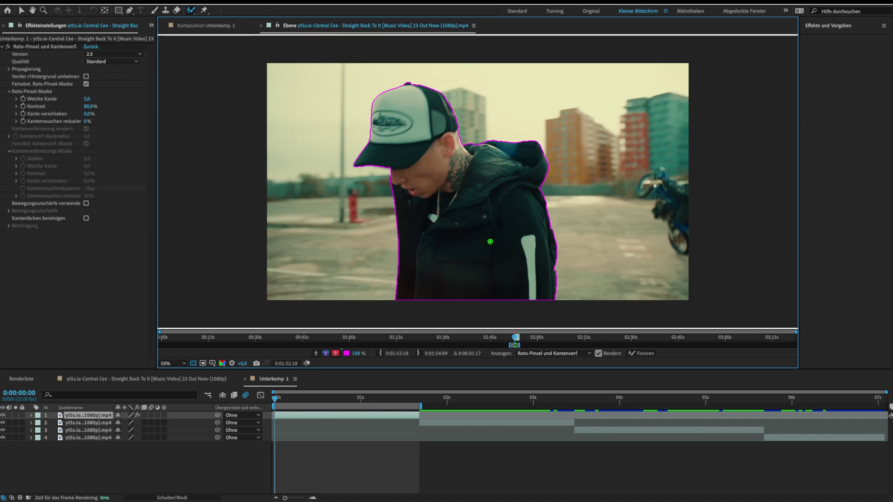
key(space)
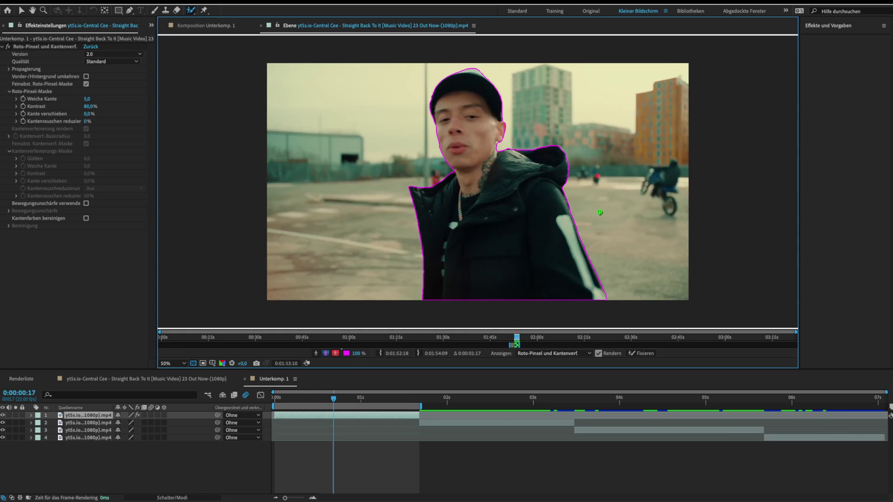
Duplicate the rotoscoped layer and, on the upper copy, invert foreground/background and freeze the Roto Brush propagation.
click(399, 416)
key(ctrl+d)
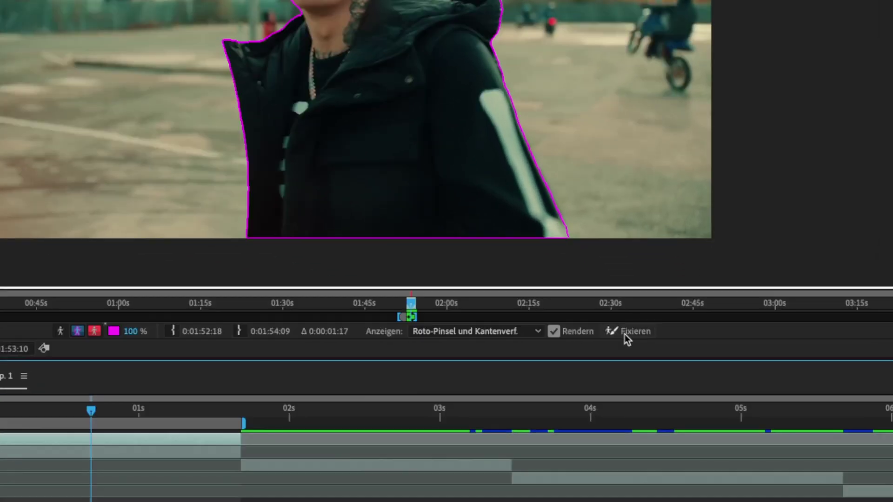
click(640, 355)
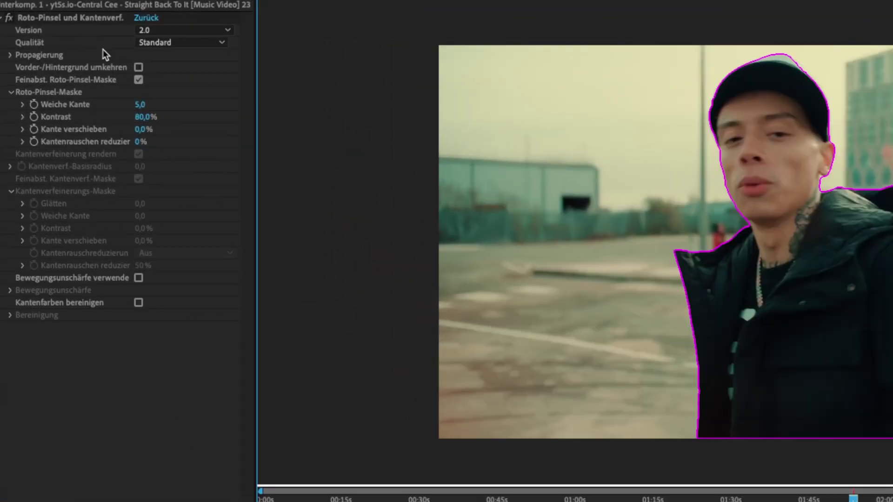
click(138, 67)
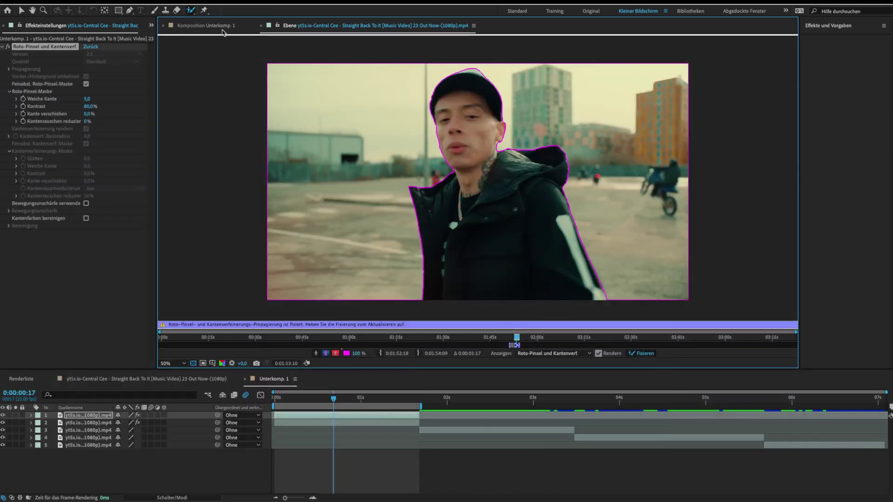
Return to the composition view, go to the first frame and compare the inverted and original cut-out layers by soloing each.
click(221, 27)
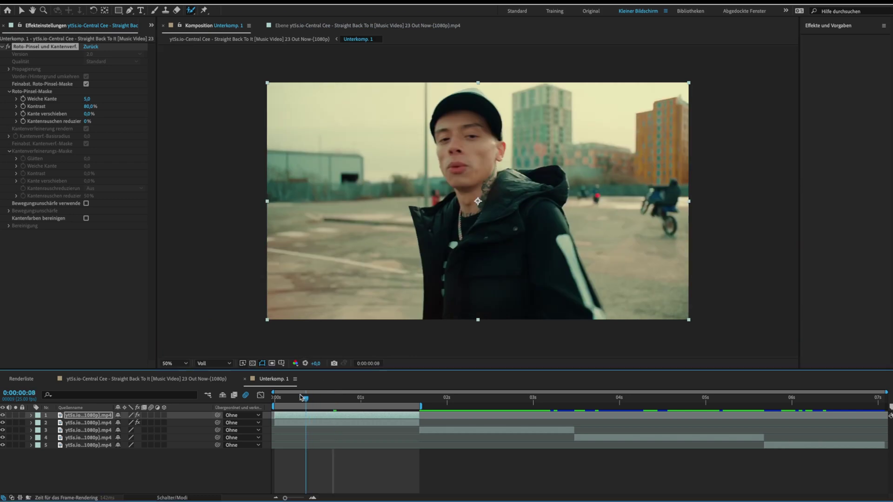
drag(321, 399, 236, 387)
click(15, 416)
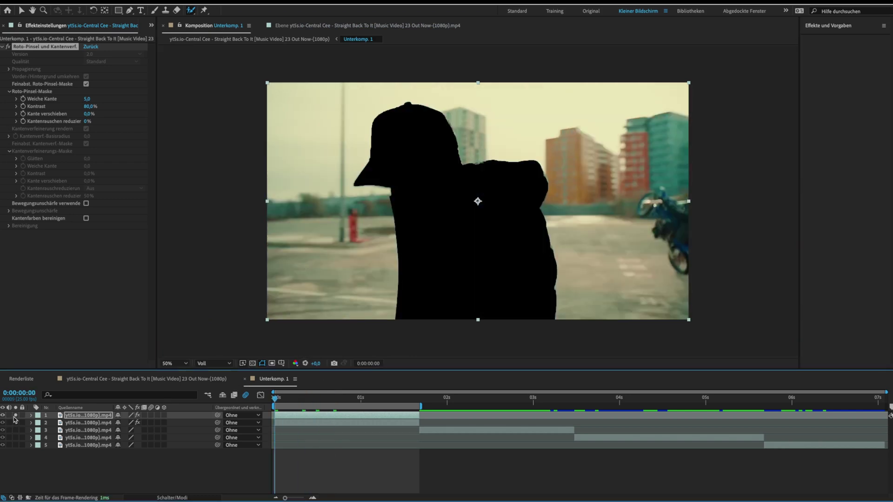
click(14, 417)
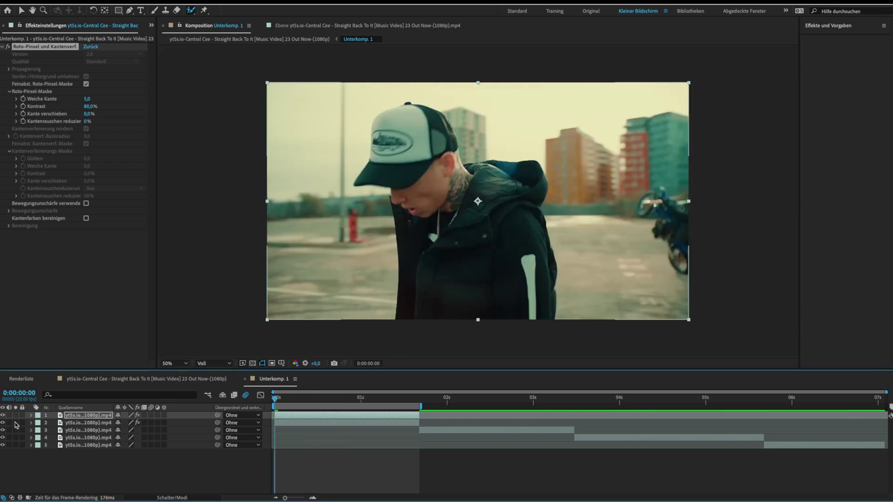
click(16, 424)
click(16, 423)
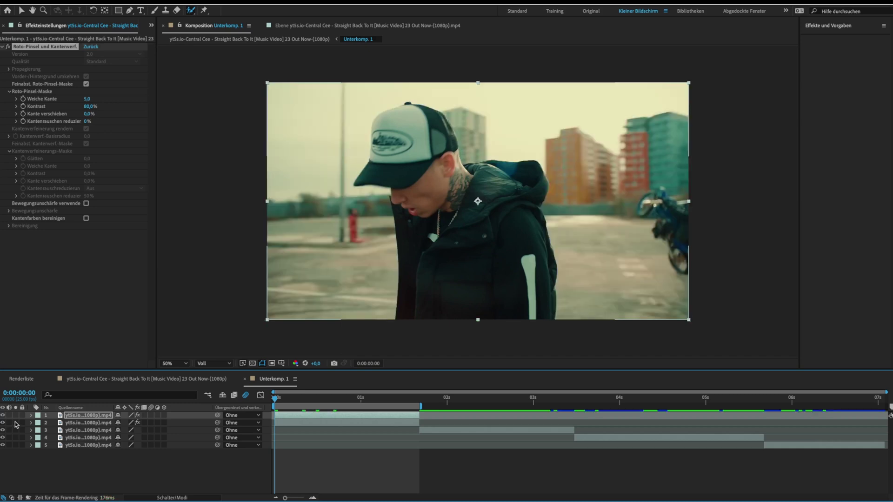
Solo the inverted layer and generate a Content-Aware Fill layer for the work area with the Object fill method.
click(15, 416)
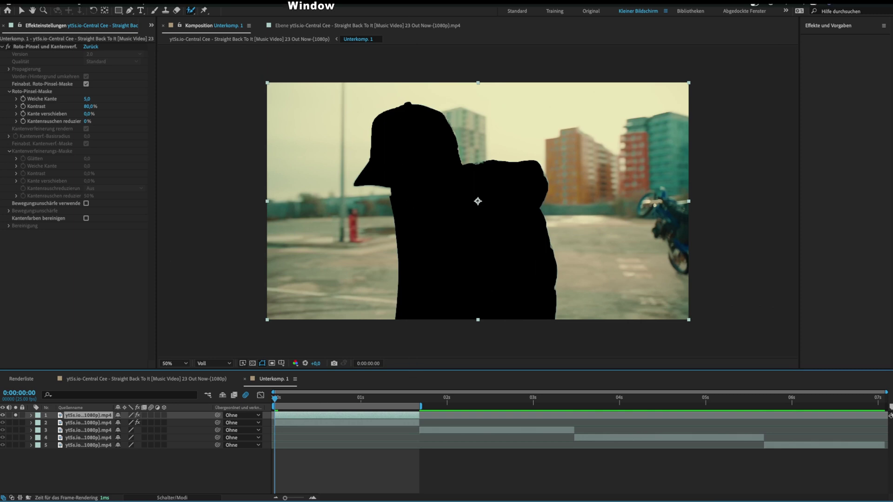
click(298, 4)
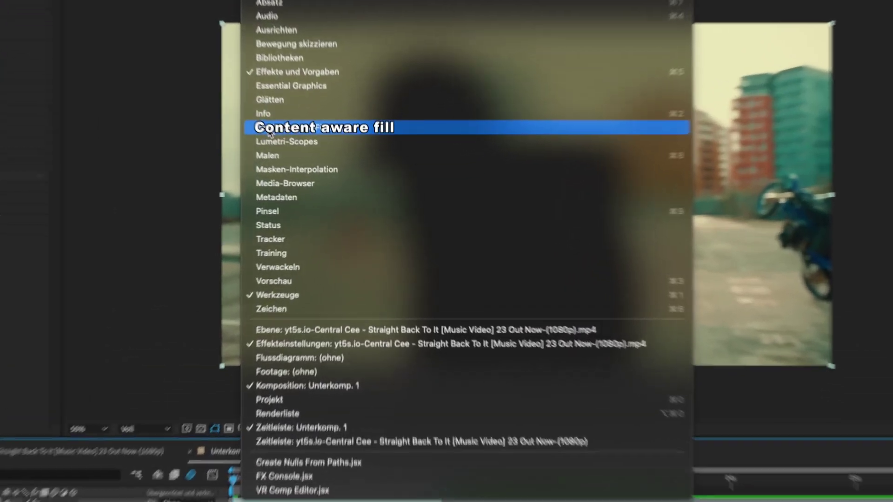
click(312, 155)
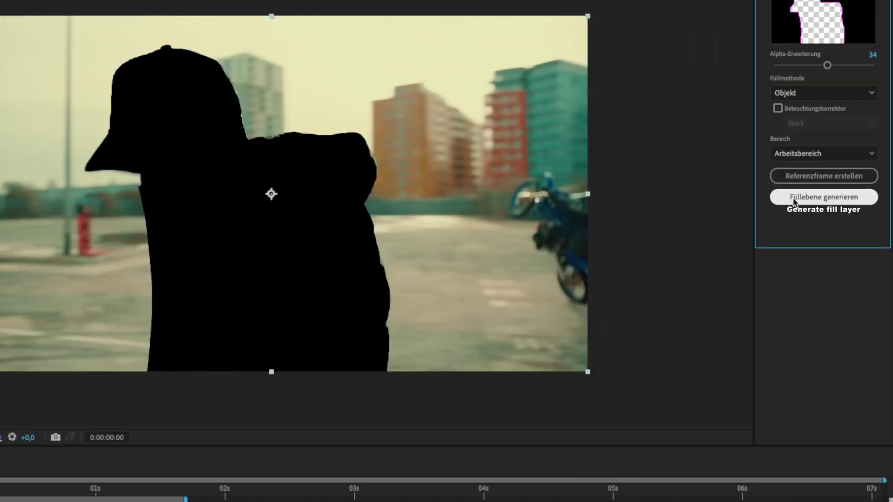
click(841, 204)
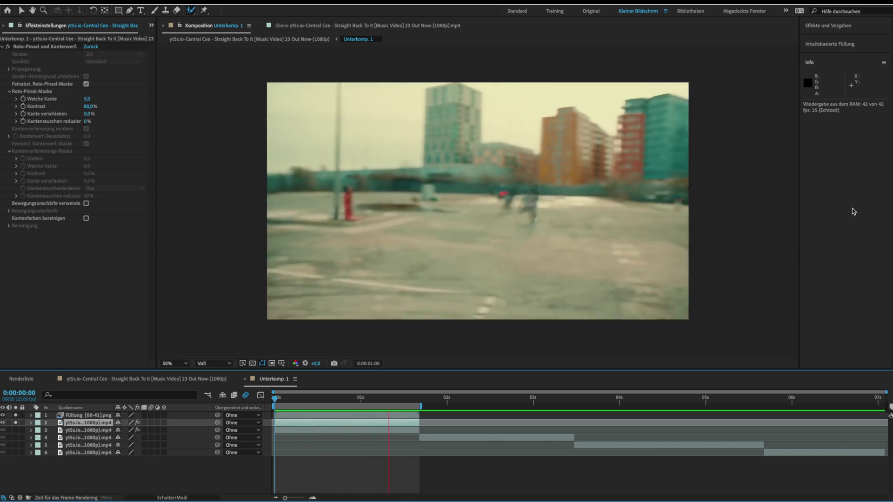
key(space)
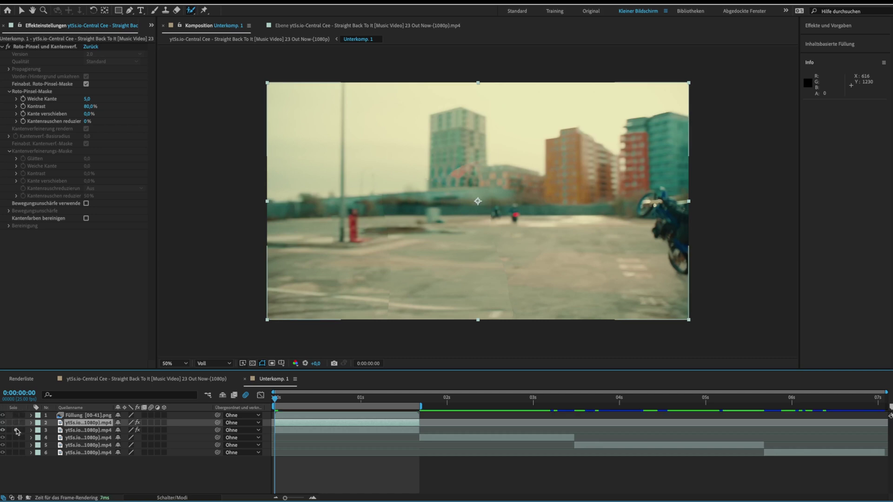
Move the man's cut-out layer above the fill layer, end its solo and preview the composition.
click(16, 430)
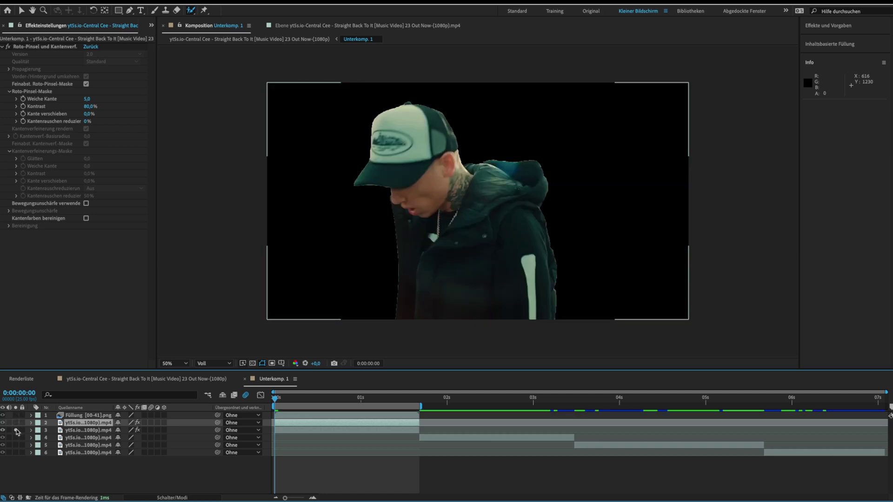
click(284, 432)
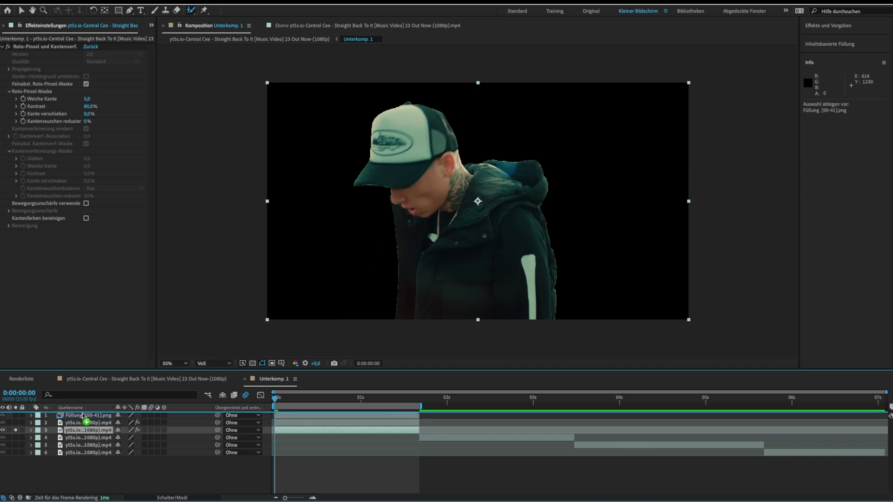
drag(84, 415, 35, 416)
click(16, 416)
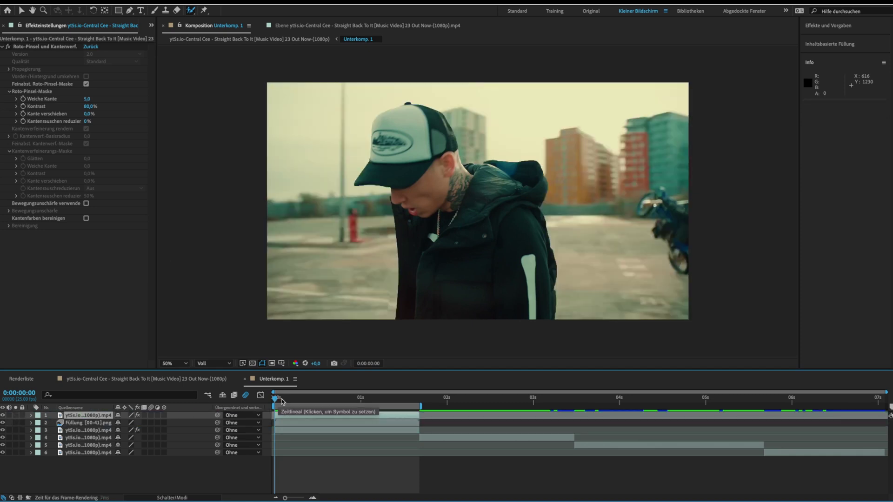
key(space)
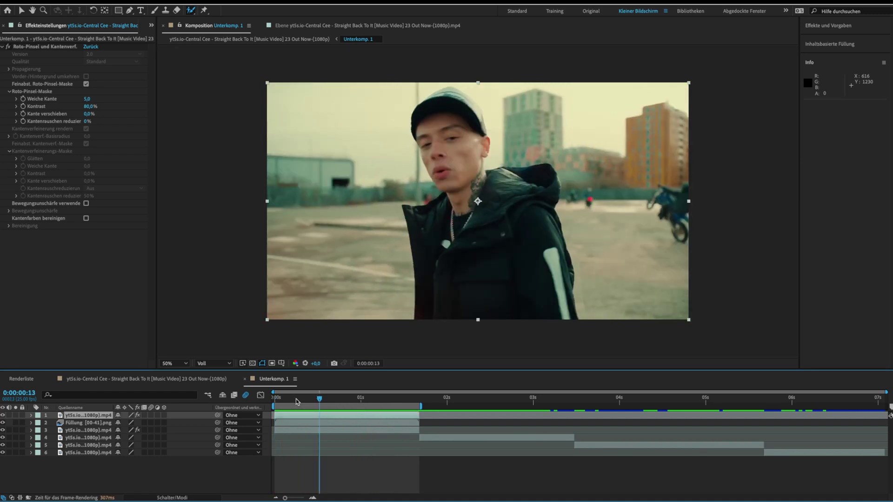
Keyframe the cut-out layer's opacity from 100% at the first frame to 0% at 0:00:00:15.
key(t)
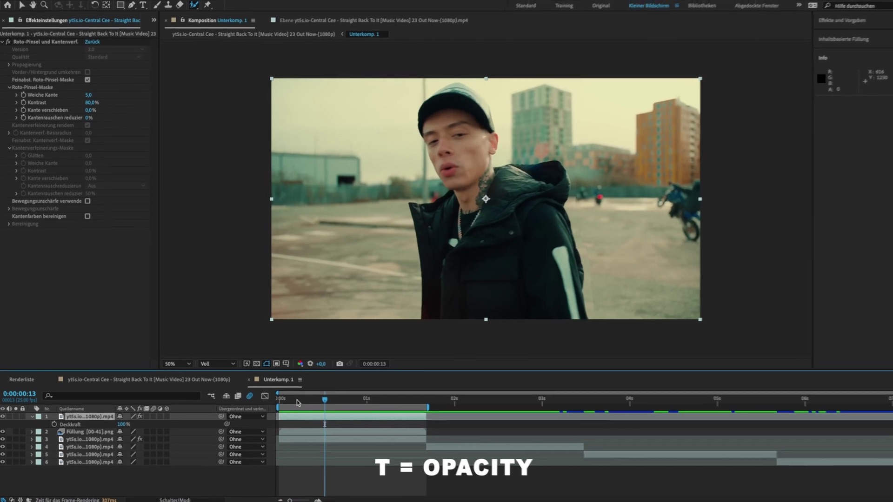
click(279, 398)
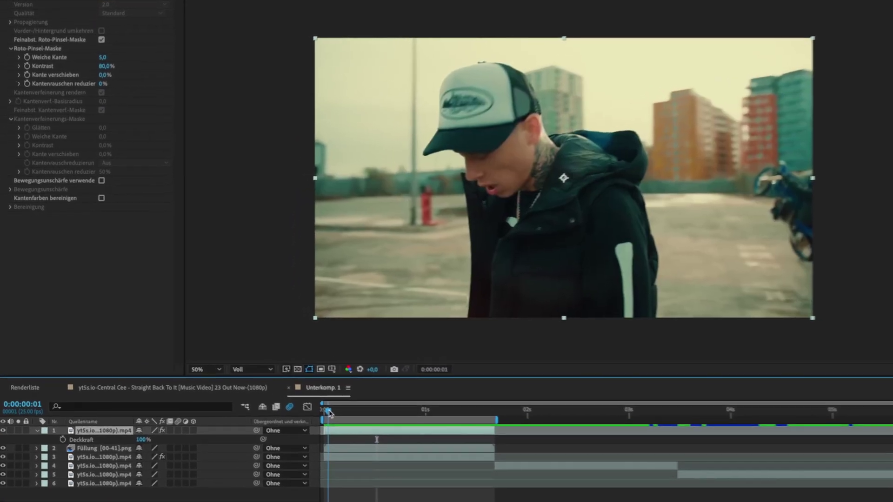
drag(352, 415, 346, 415)
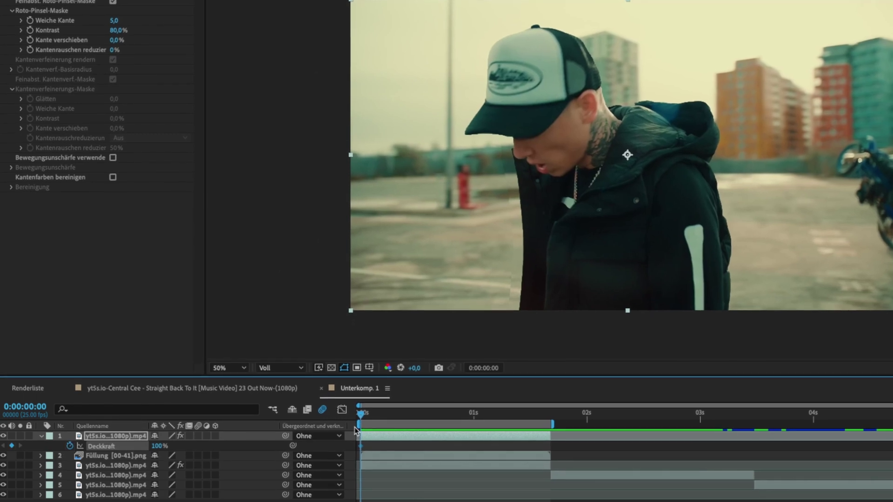
drag(363, 415, 433, 425)
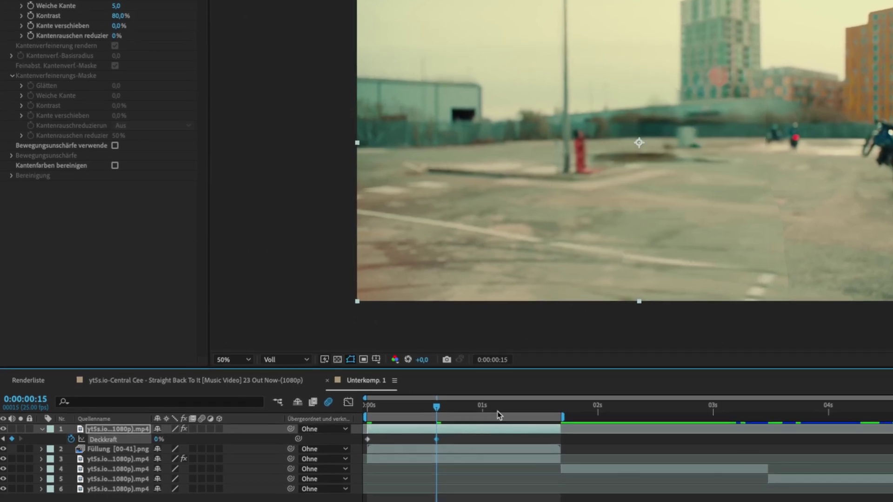
Add opacity keyframes to the cut-out layer holding 0% at 0:00:00:20 and reaching 100% at 0:00:01:16.
drag(437, 411, 460, 404)
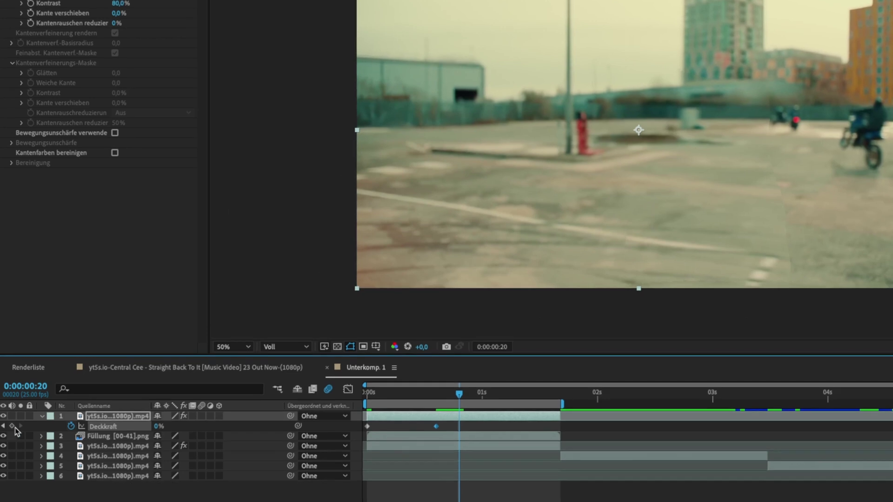
click(12, 428)
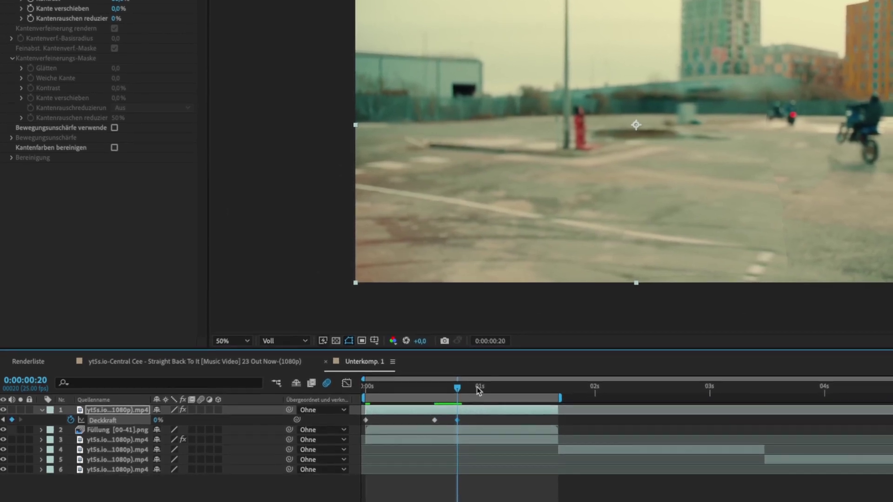
drag(458, 389, 553, 397)
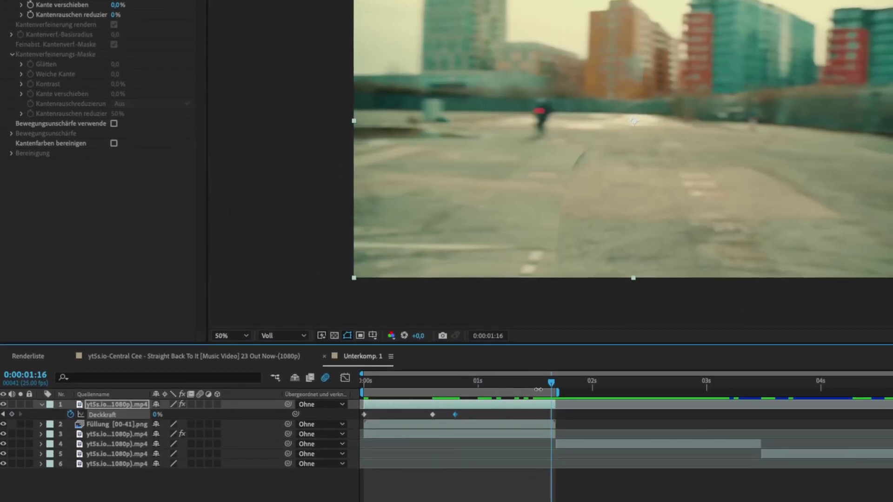
drag(157, 416, 288, 417)
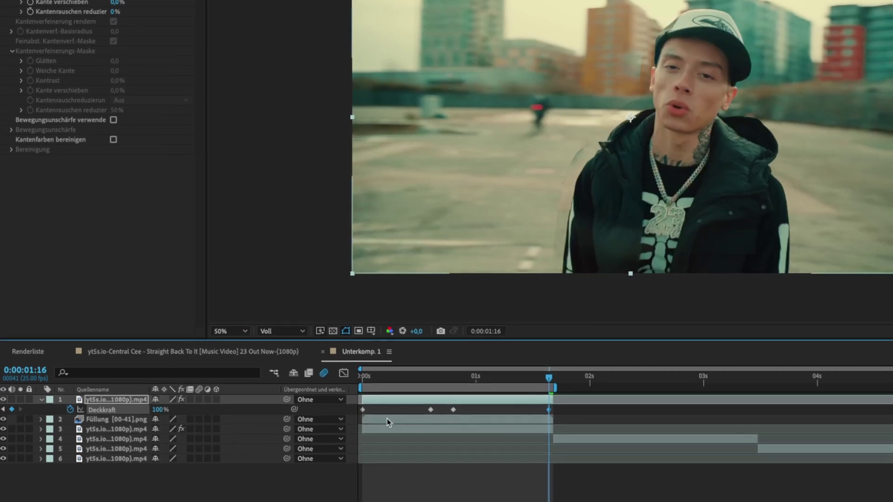
Apply Easy Ease to all four opacity keyframes of the cut-out layer and scrub back through the fade.
click(563, 409)
drag(559, 404, 359, 413)
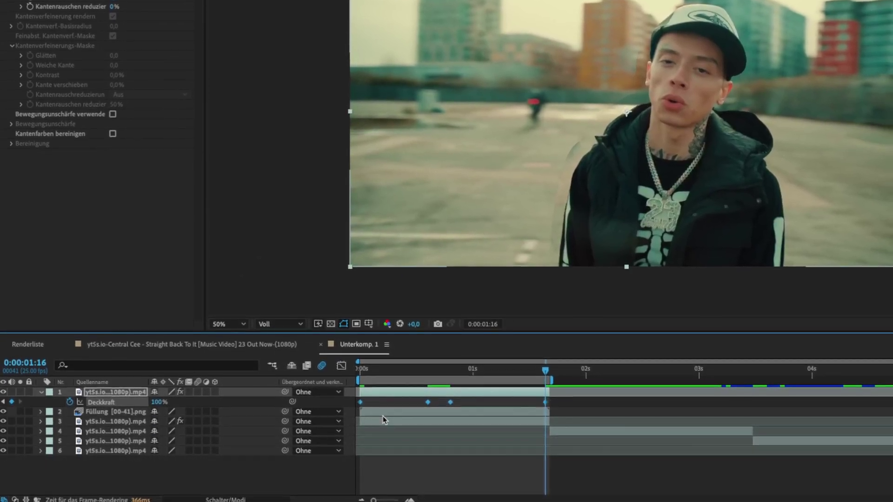
right_click(361, 403)
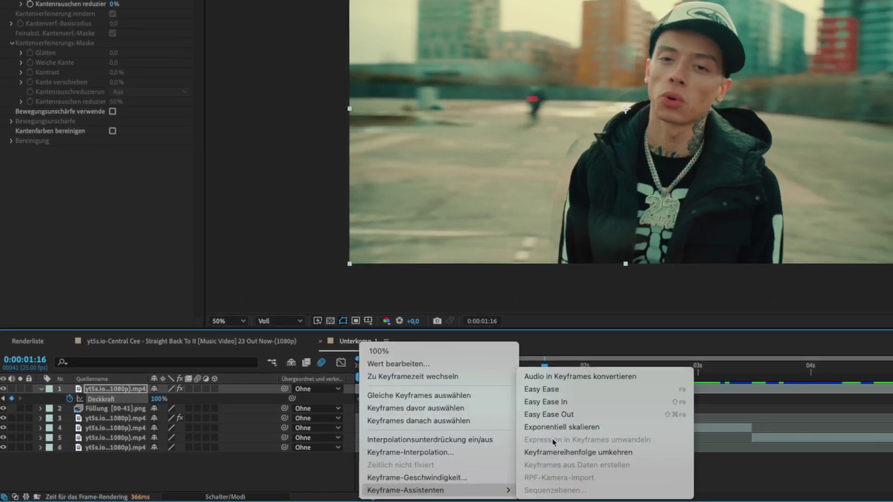
click(554, 392)
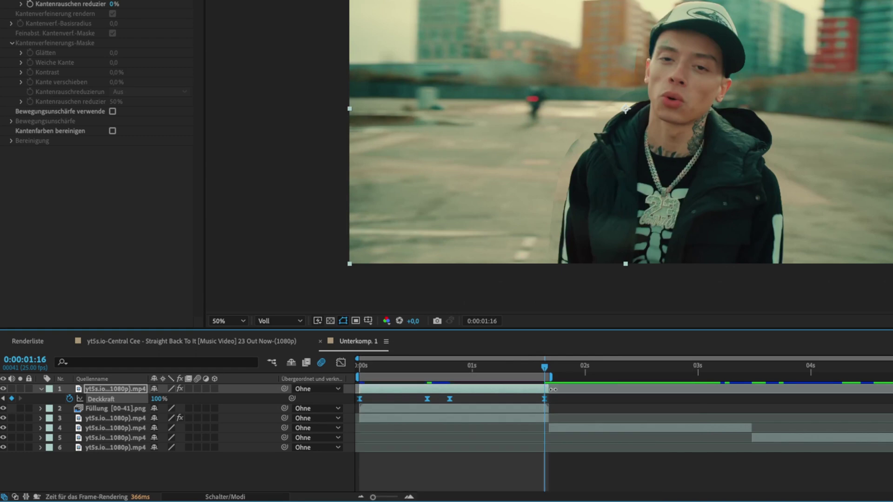
click(519, 398)
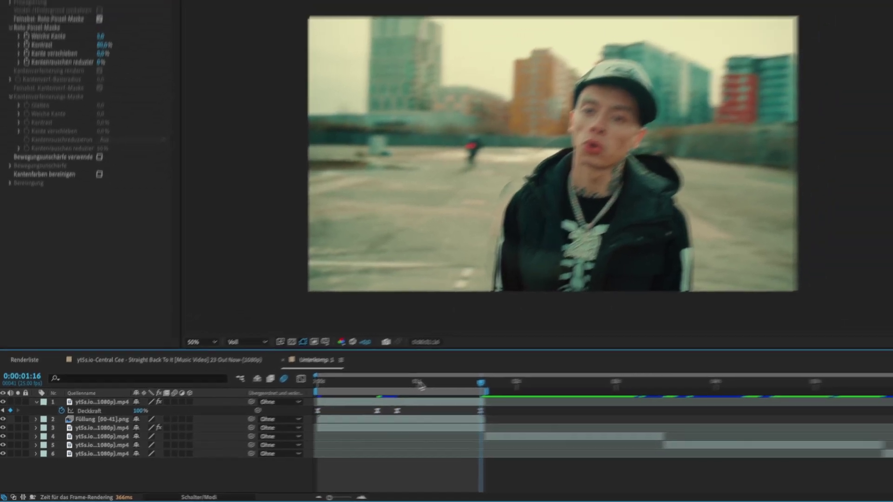
drag(478, 368, 358, 368)
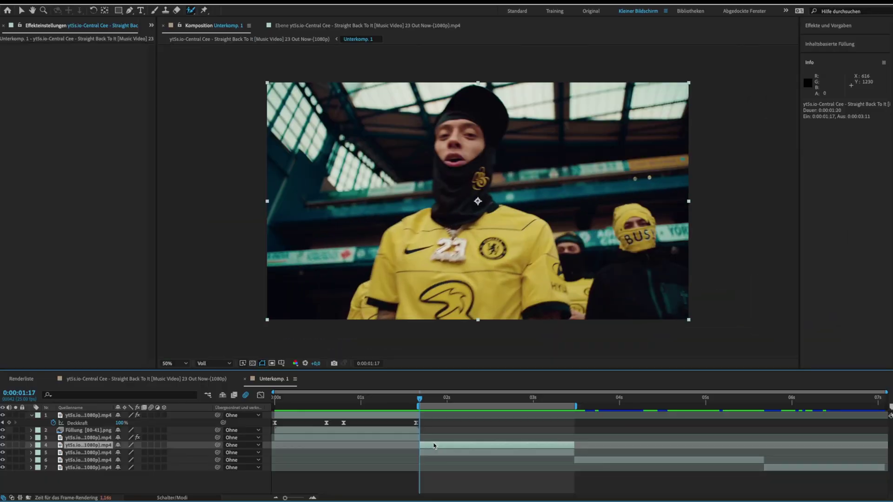
Roto Brush the face of the man in the balaclava in the second clip and propagate the selection across the clip.
double_click(434, 446)
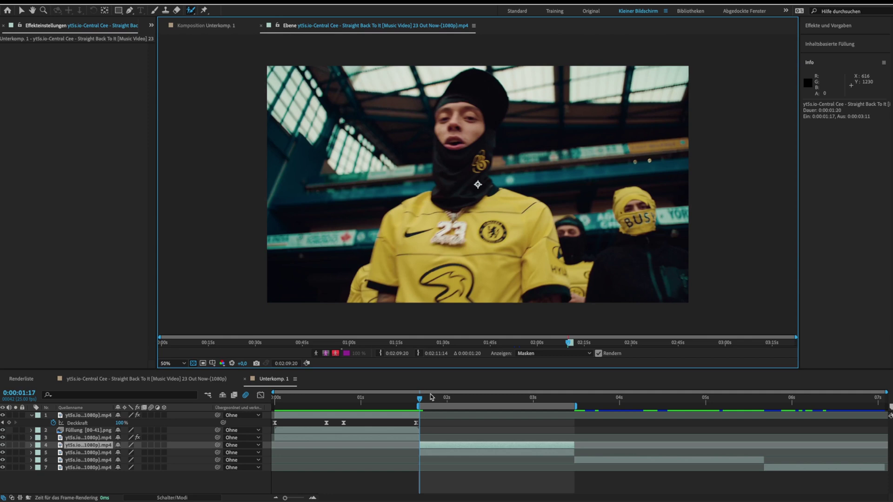
drag(448, 127, 451, 131)
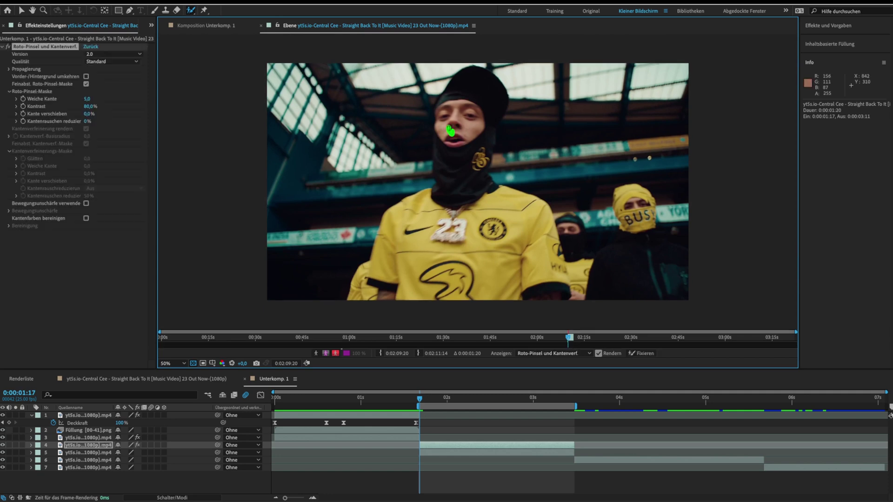
key(space)
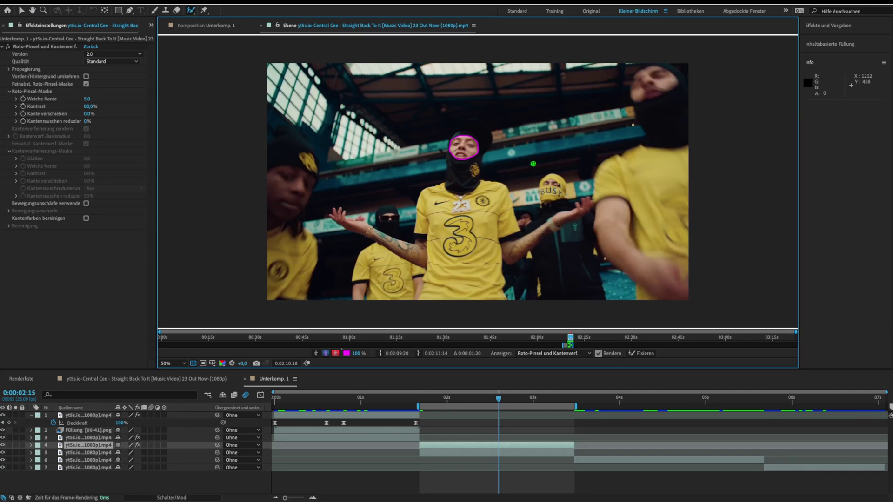
Duplicate the face cut-out layer, freeze its propagation, invert foreground/background on the upper copy and freeze that one too.
click(507, 449)
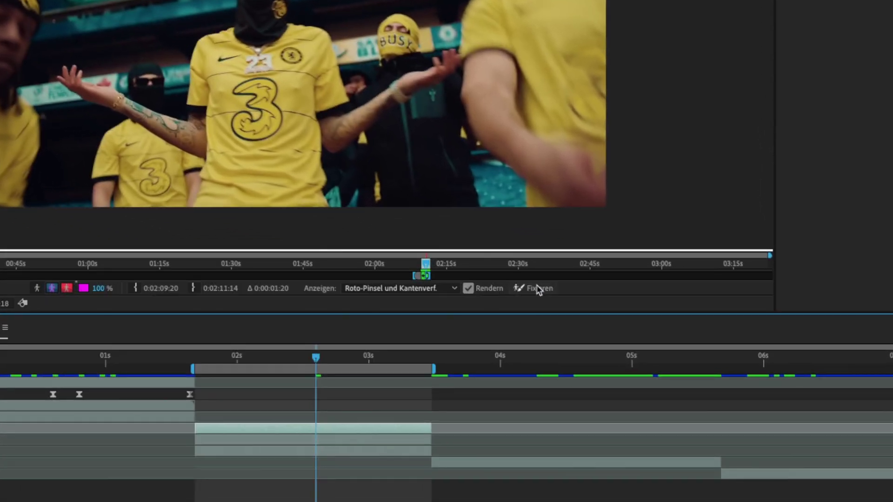
click(558, 301)
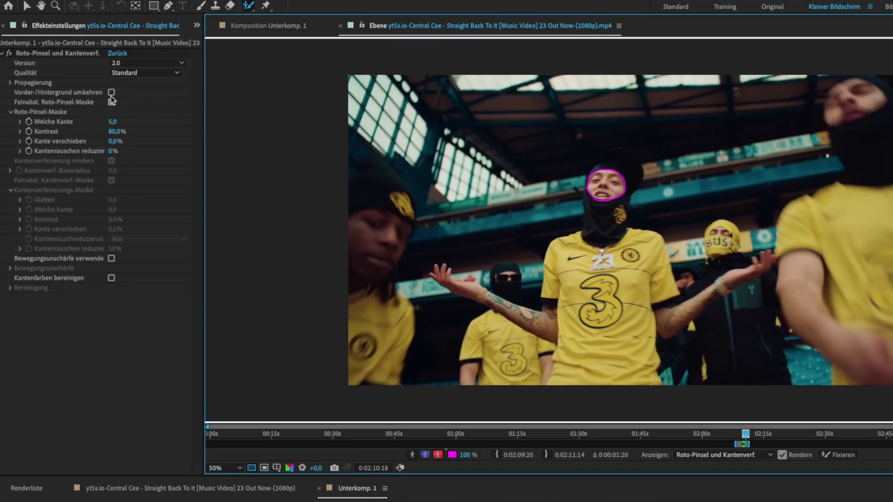
click(112, 92)
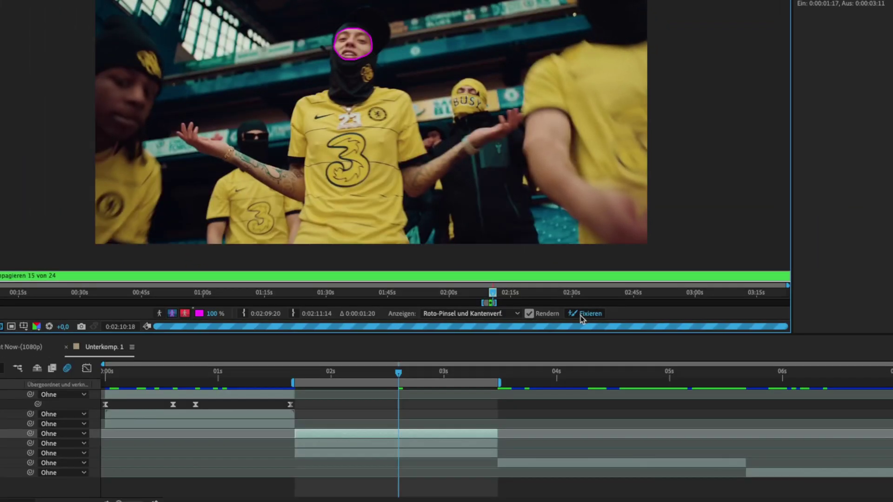
click(582, 314)
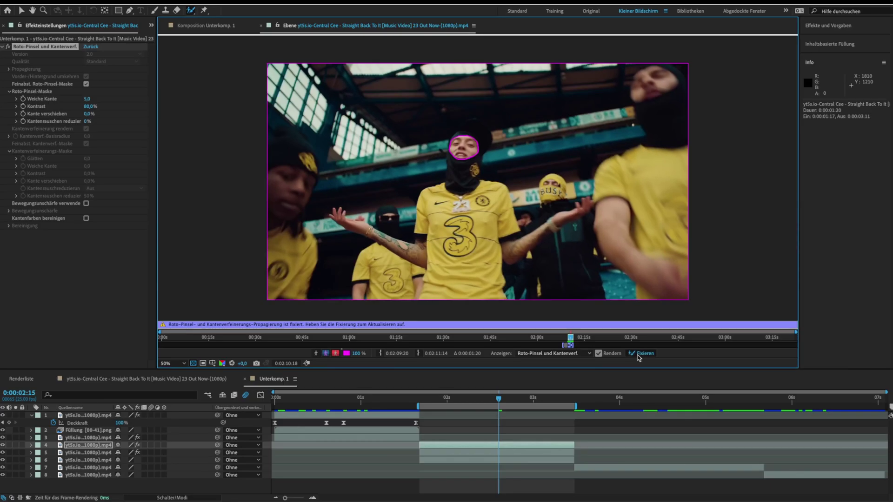
Return to the composition, check the face cut-out in solo and delete the original clip layer beneath it.
click(219, 26)
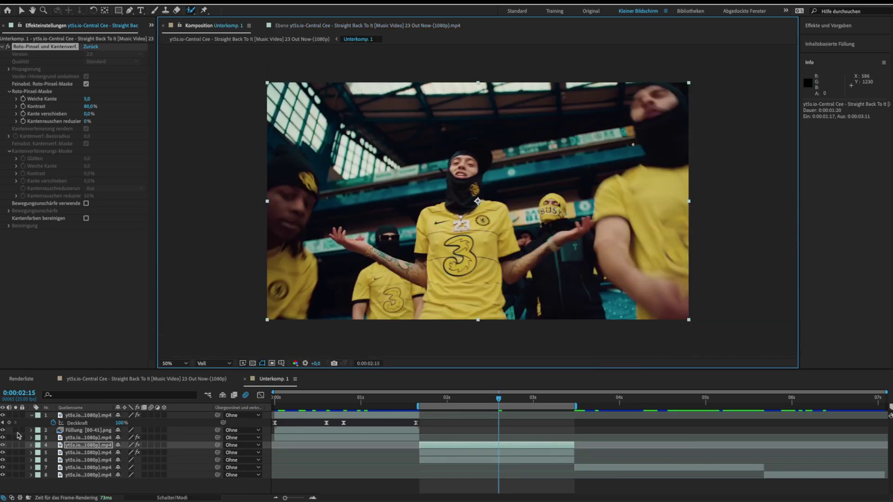
click(15, 453)
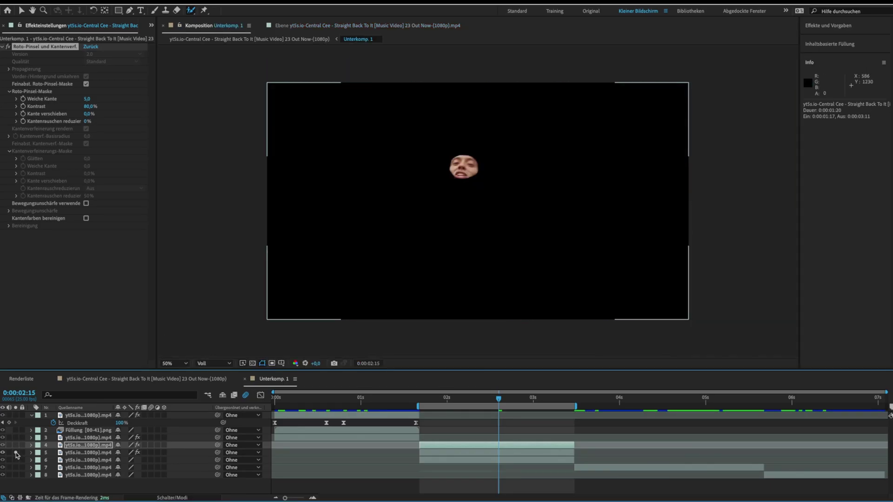
click(16, 453)
click(446, 461)
key(Delete)
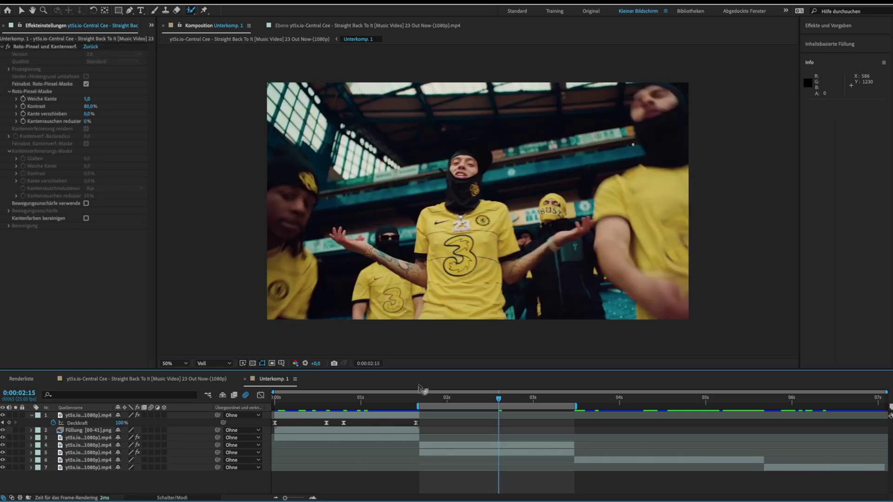
Find the Offset (Versatz) effect and apply it to the face cut-out layer from the start of the second clip.
click(419, 398)
click(460, 453)
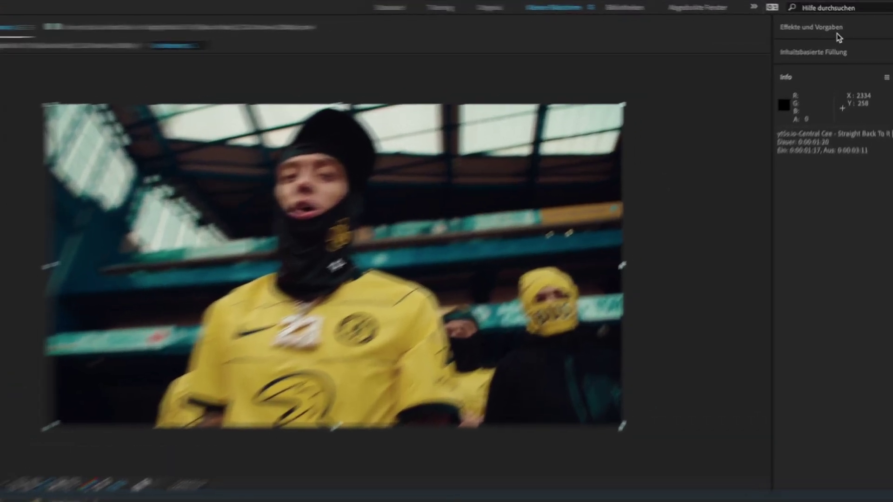
click(840, 27)
click(825, 48)
text(versa)
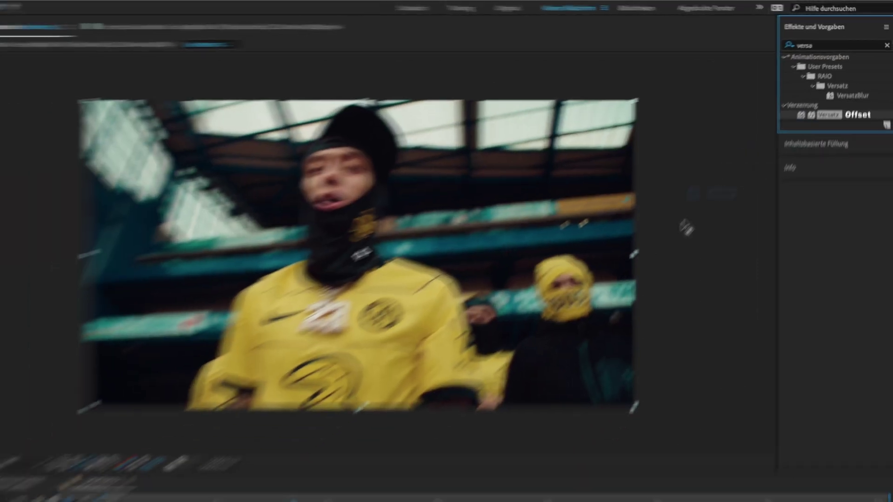
drag(682, 222, 438, 456)
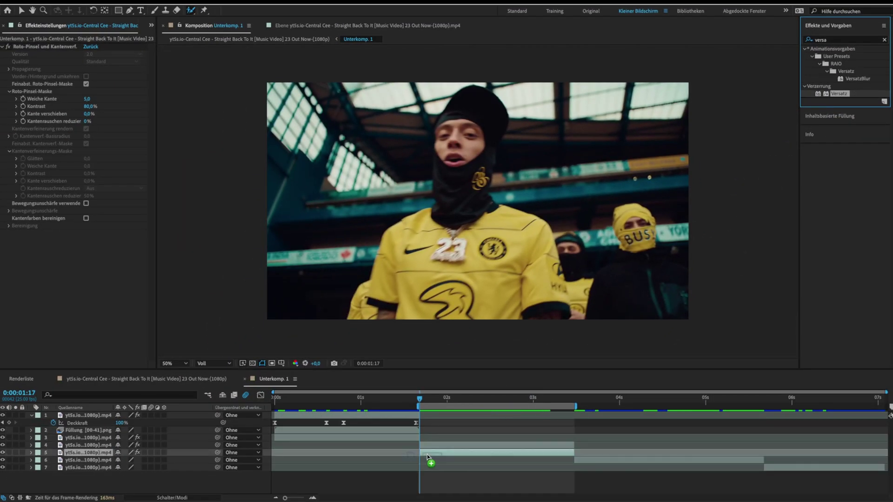
drag(425, 455, 426, 455)
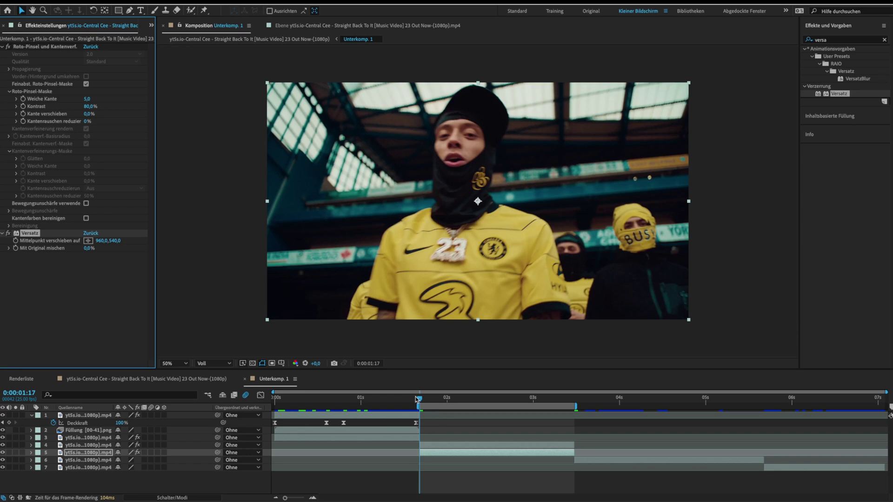
Keyframe the Offset centre of the face layer at 960,540 at 0:00:01:23 and 2880,540 at 0:00:03:00.
drag(418, 399, 440, 399)
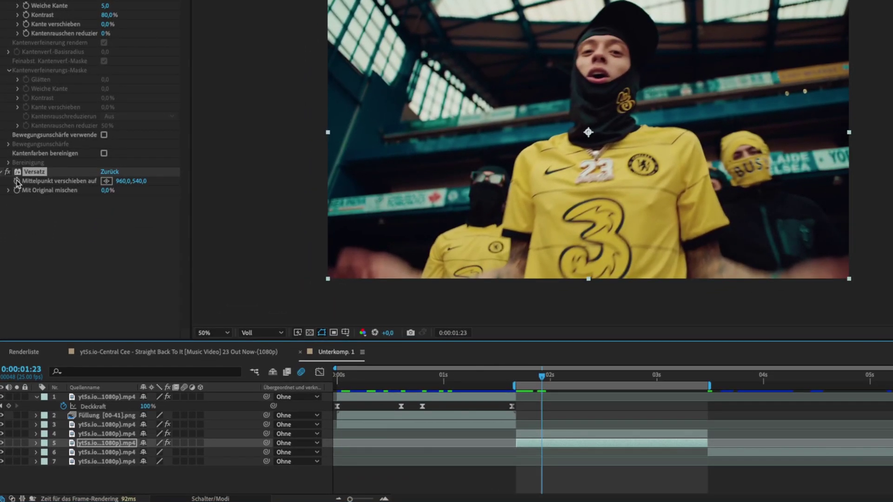
click(17, 181)
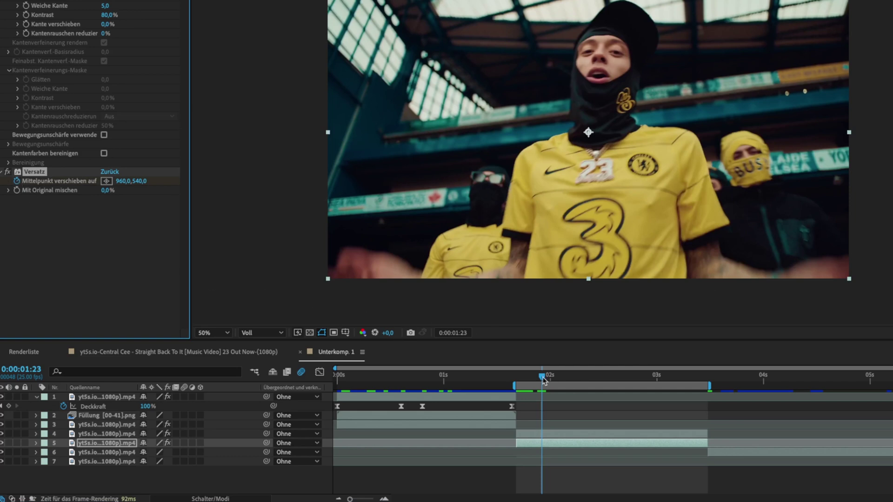
drag(543, 378, 659, 381)
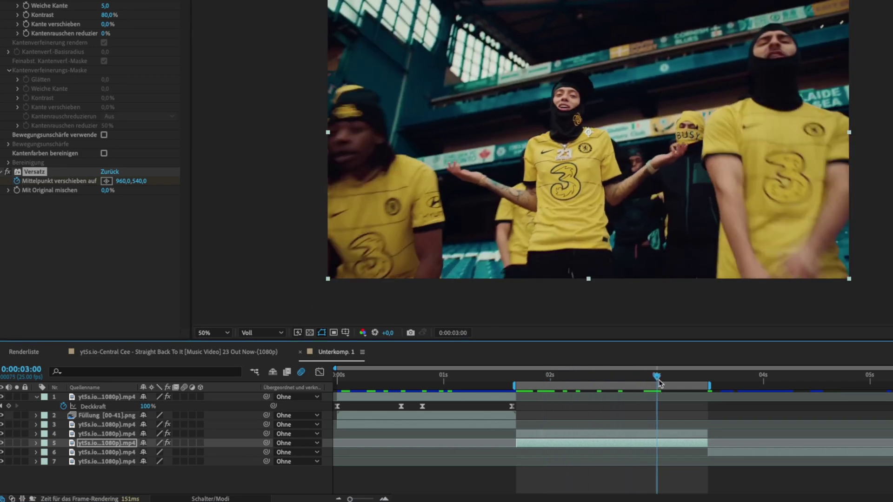
click(119, 182)
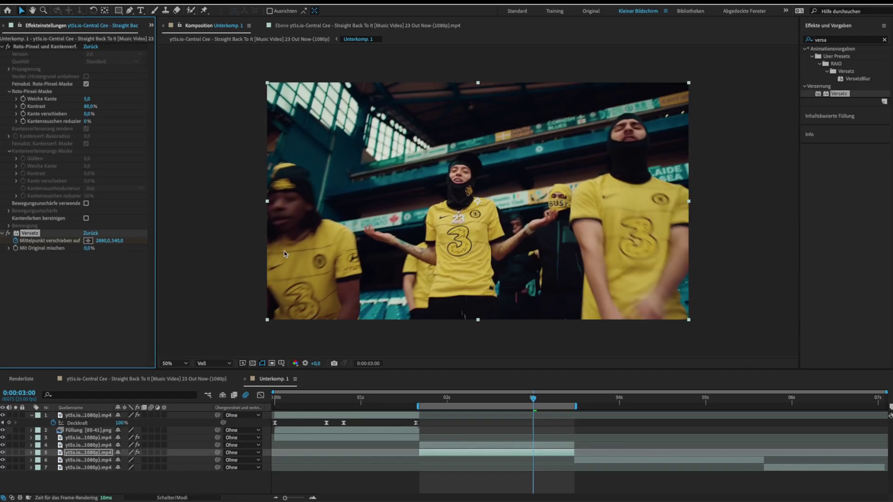
Reveal the face layer's Offset keyframes, apply Easy Ease to both and preview the sliding face.
key(u)
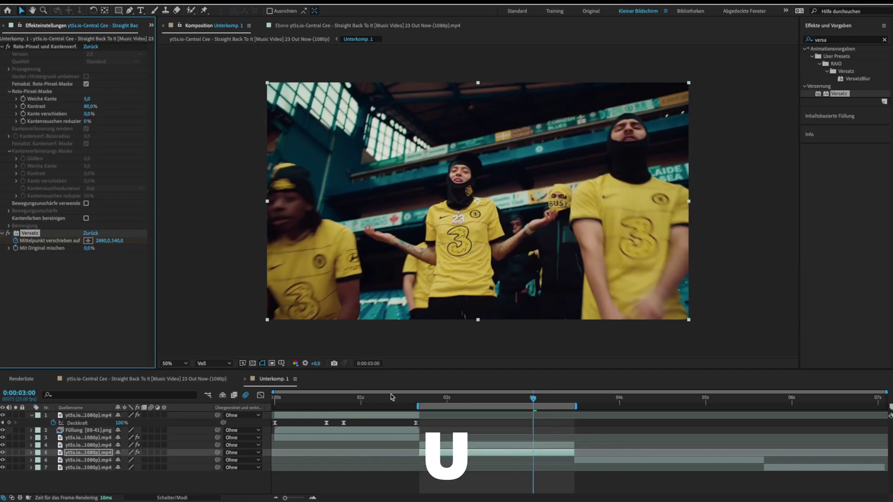
key(u)
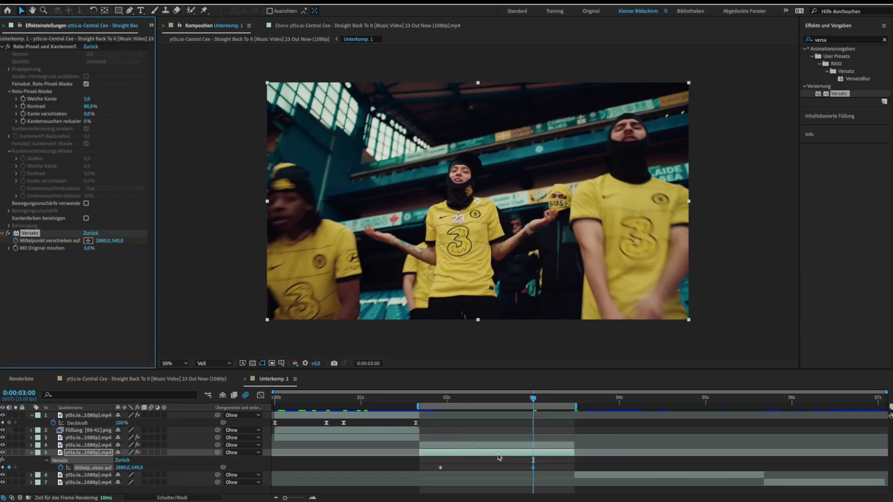
drag(432, 464, 461, 471)
click(534, 468)
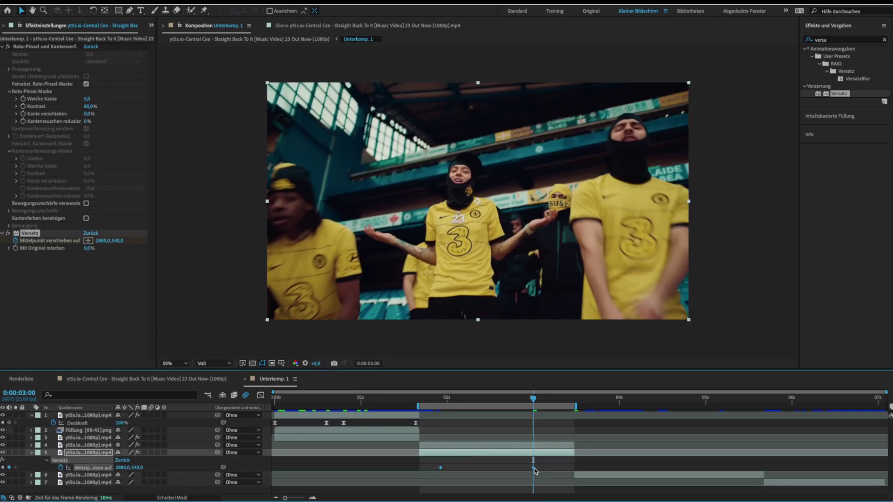
right_click(533, 468)
mouse_move(644, 492)
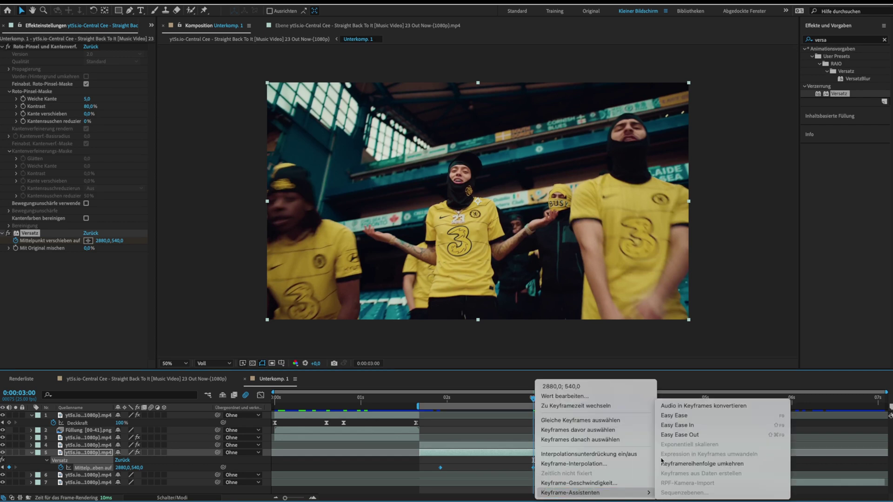
click(674, 416)
click(424, 400)
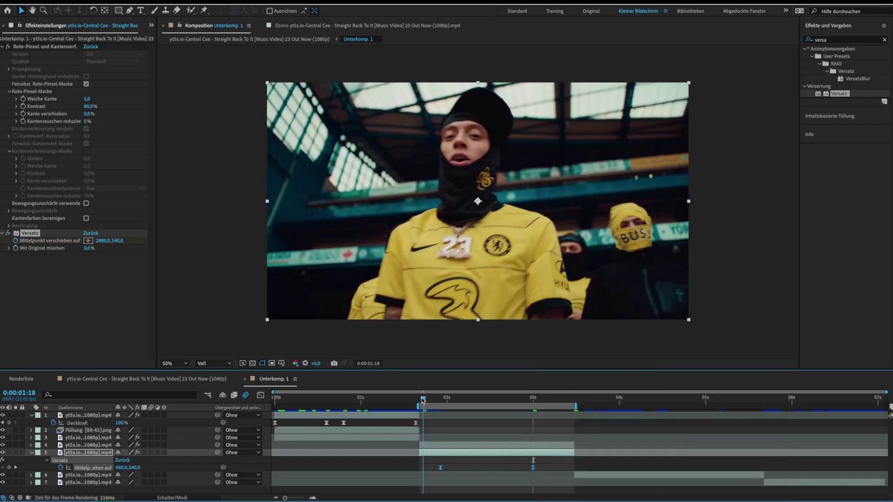
key(space)
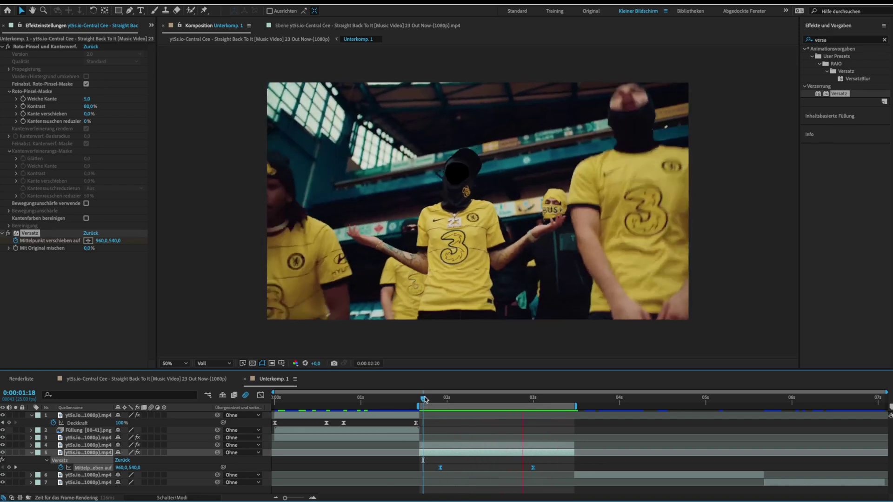
key(space)
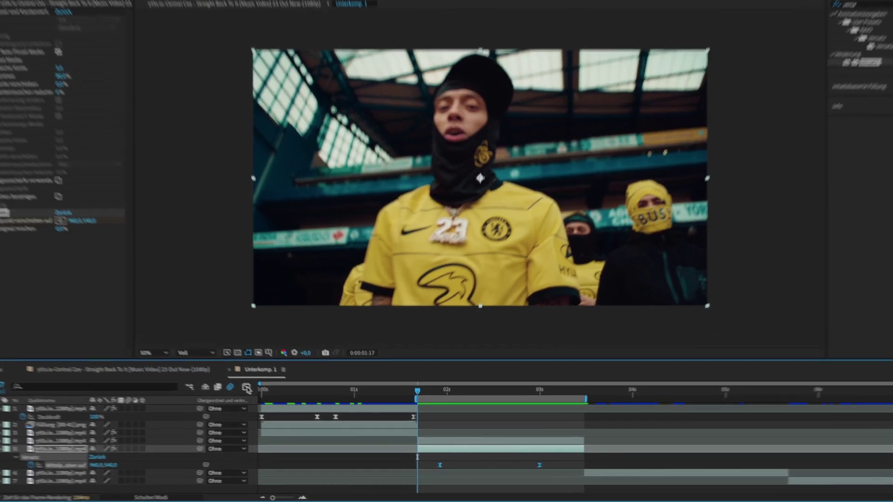
Reshape the Offset speed graph into one narrow spike midway between the two keyframes and play the result.
key(shift+F3)
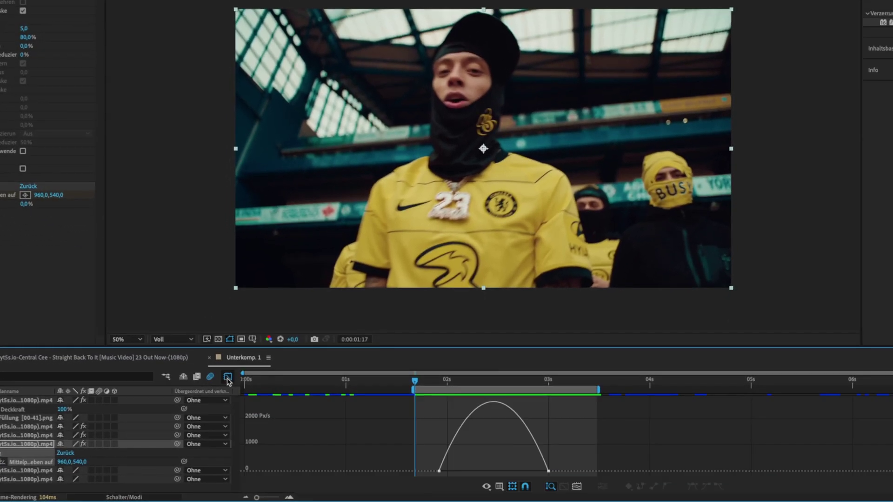
click(438, 471)
drag(457, 471, 494, 477)
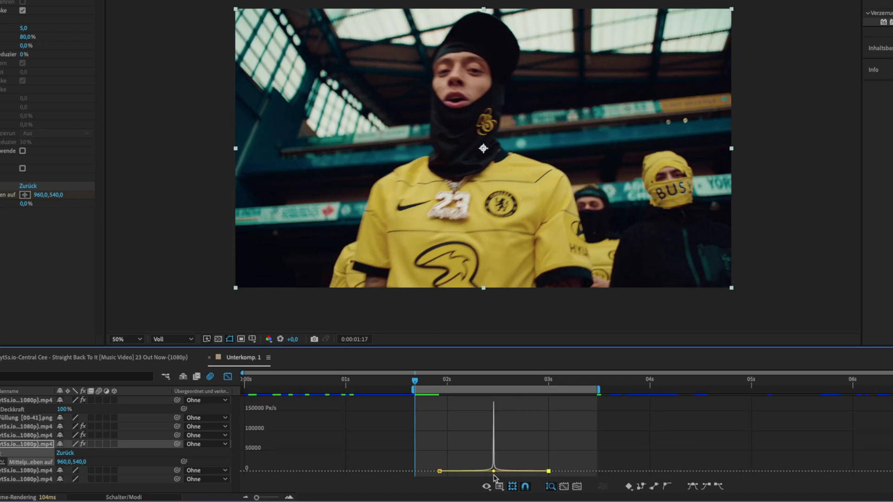
click(229, 378)
key(space)
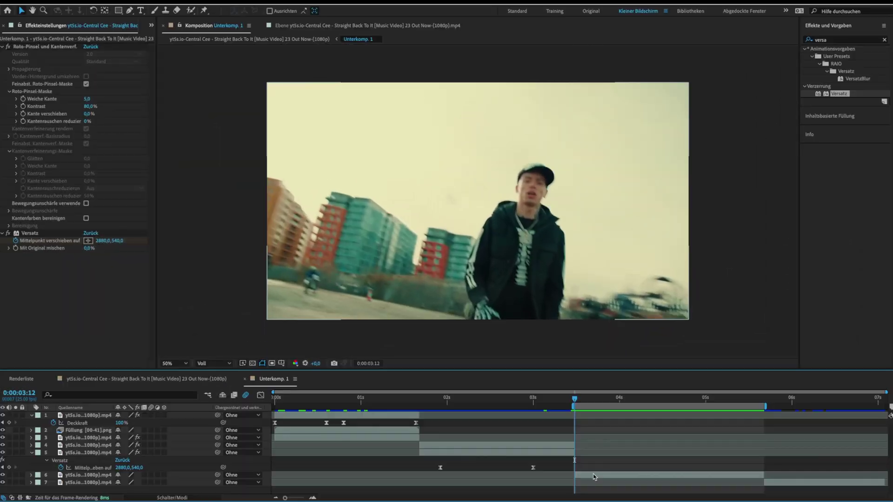
Roto Brush the man in the black jacket and cap in the third clip and check the outline around 0:00:04:02.
click(593, 476)
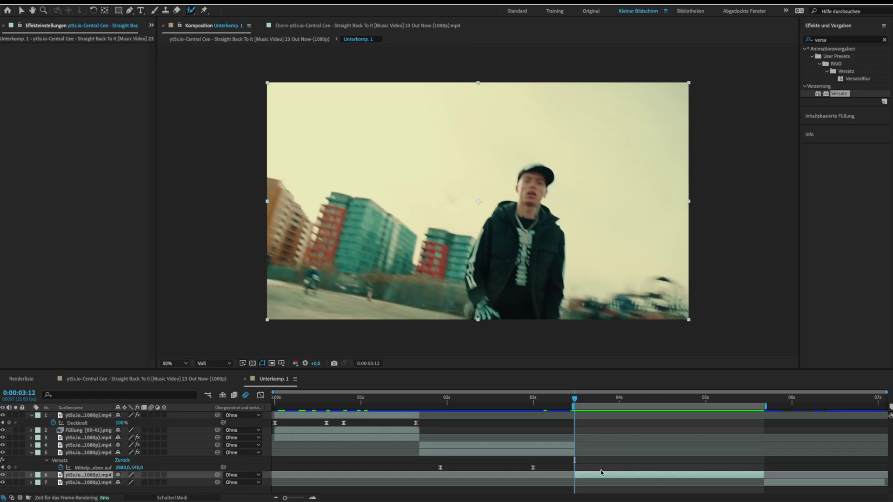
double_click(602, 475)
drag(488, 294, 485, 269)
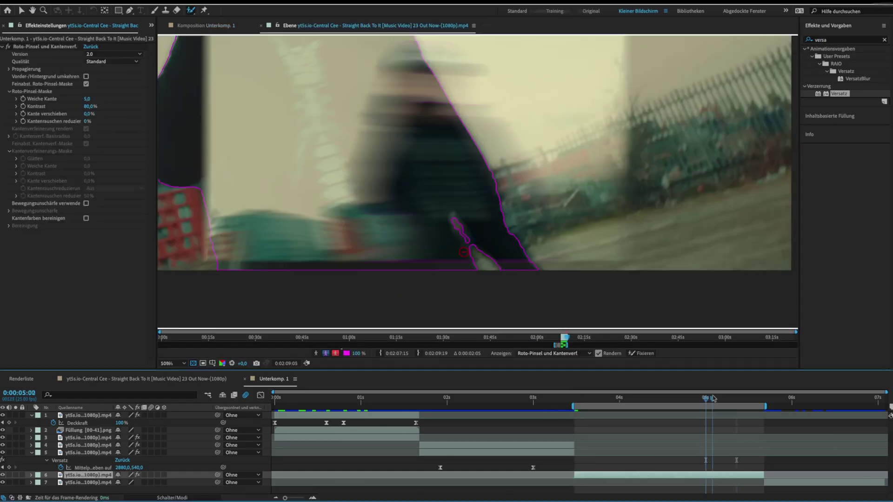
drag(567, 202, 573, 208)
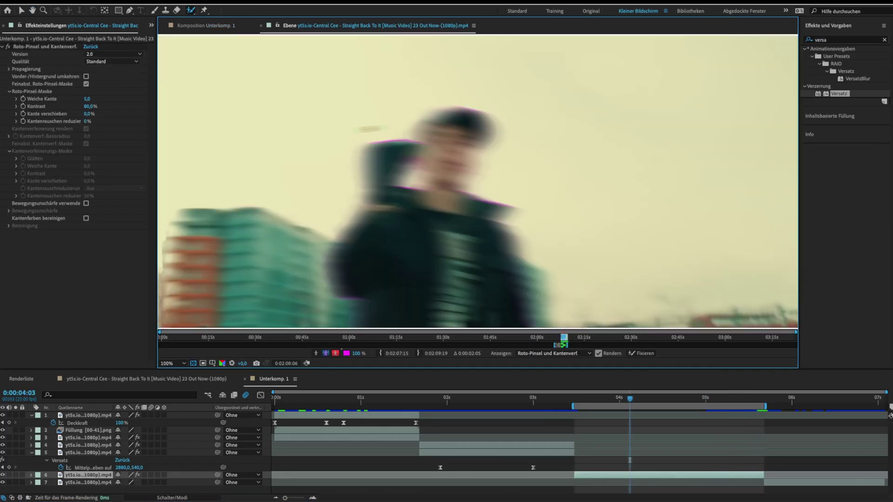
key(Page_Up)
scroll(623, 309, down, 2)
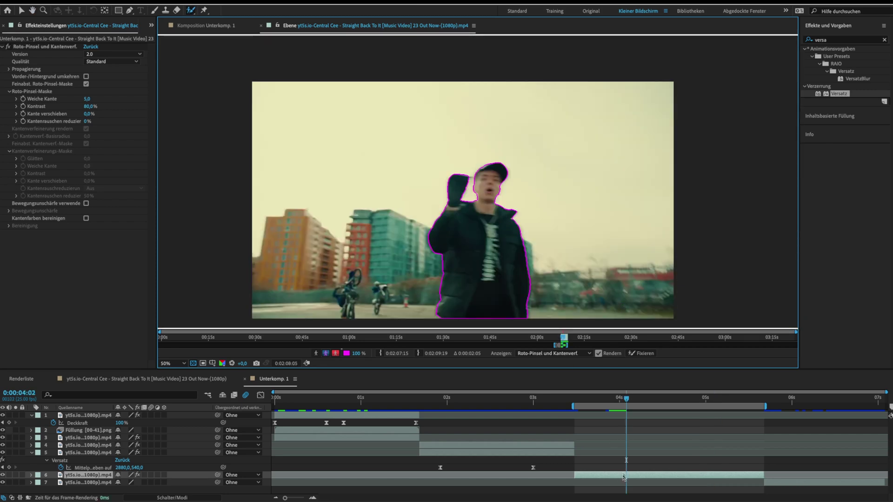
Duplicate the third clip's cut-out layer, freeze its propagation, and invert and freeze the upper copy.
key(ctrl+d)
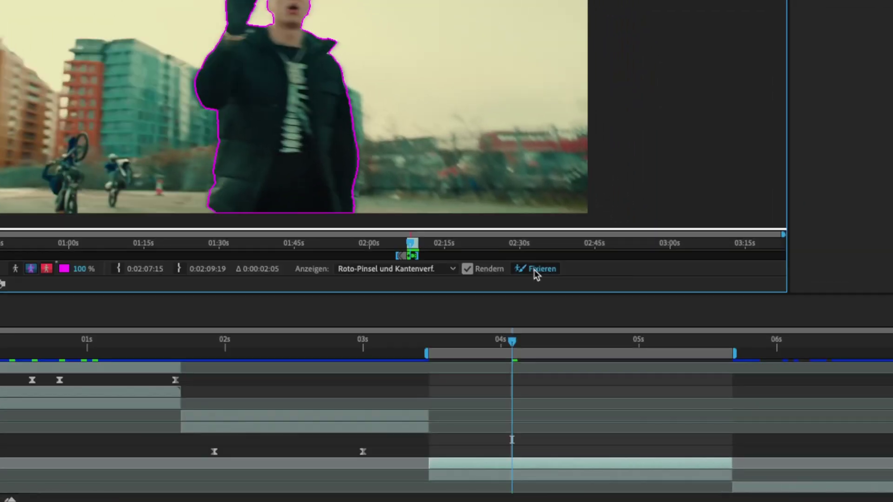
click(642, 354)
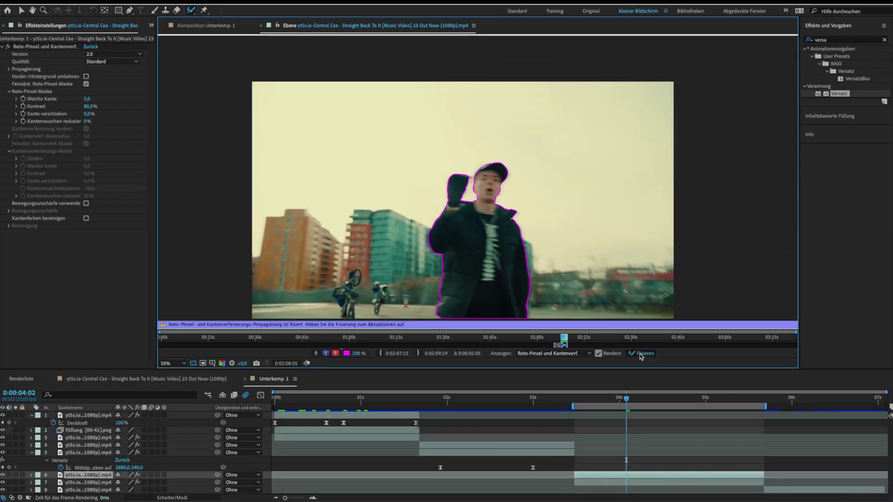
double_click(633, 477)
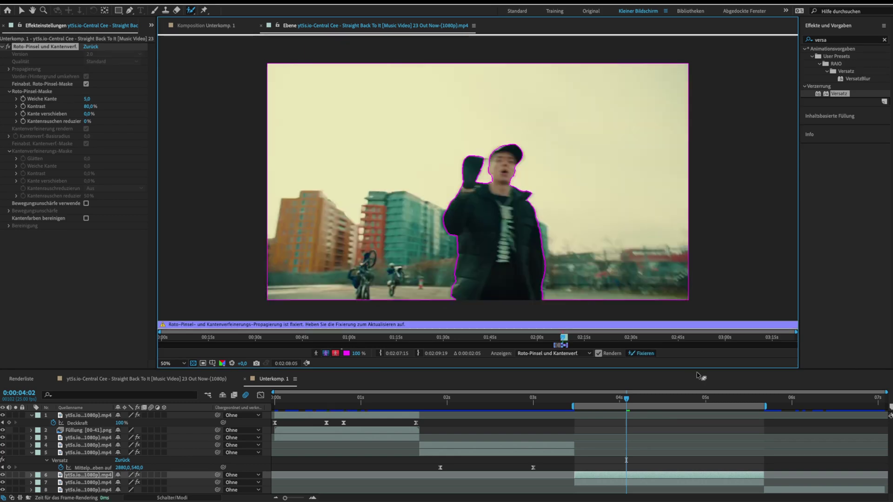
Return to the composition, move the third clip's inverted copy beneath the man's cut-out layer and solo it.
click(213, 26)
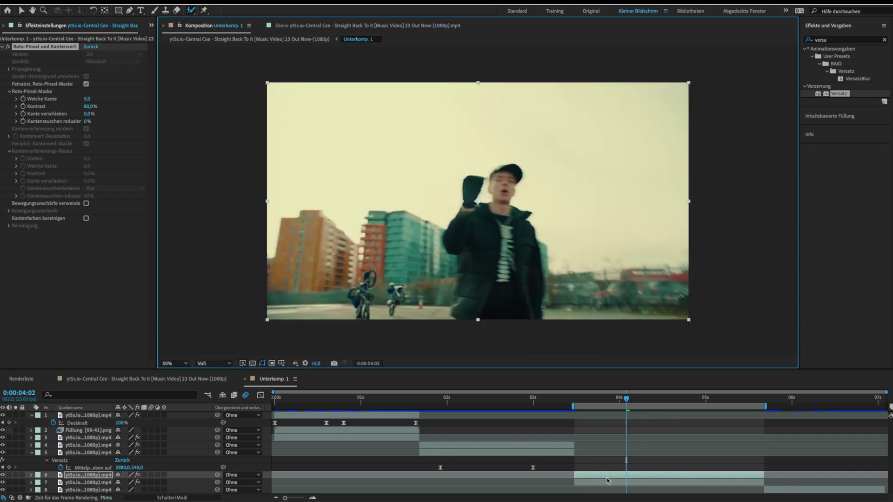
click(15, 475)
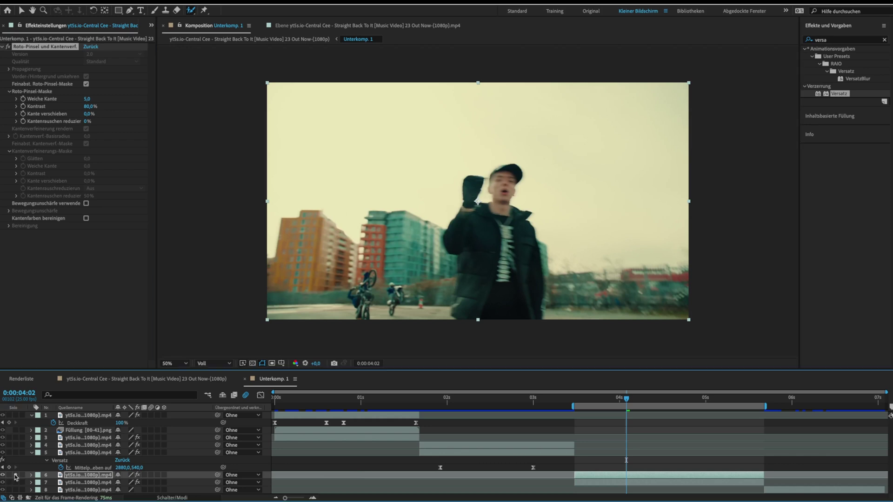
click(15, 475)
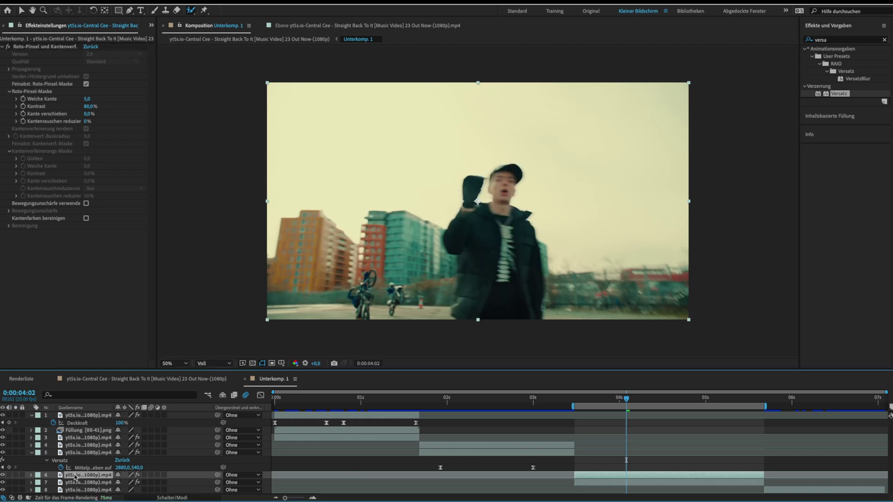
drag(69, 486, 67, 487)
click(17, 483)
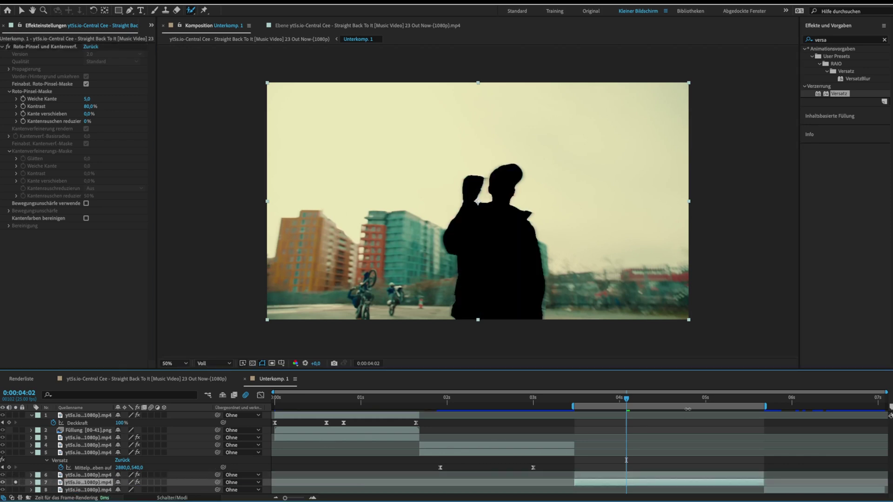
Generate an Object content-aware fill for the work area from 0:00:03:12 and place the fill layer directly beneath the man's cut-out.
click(575, 399)
click(830, 116)
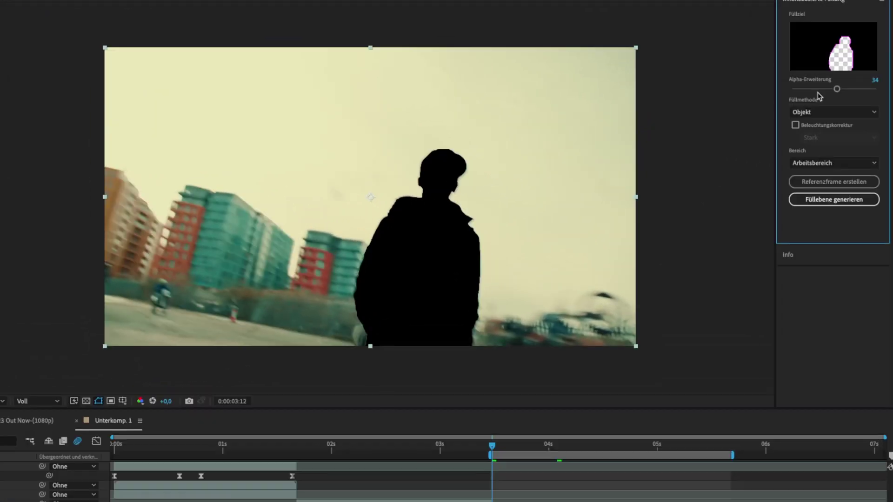
click(828, 199)
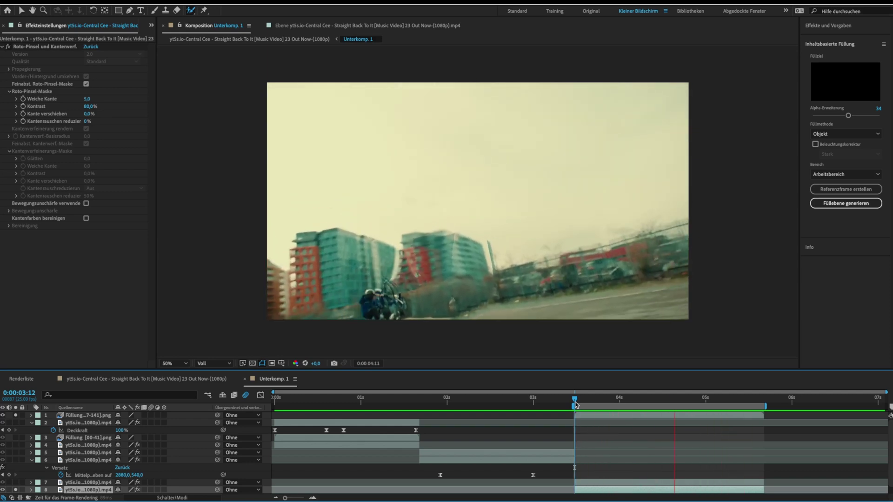
key(space)
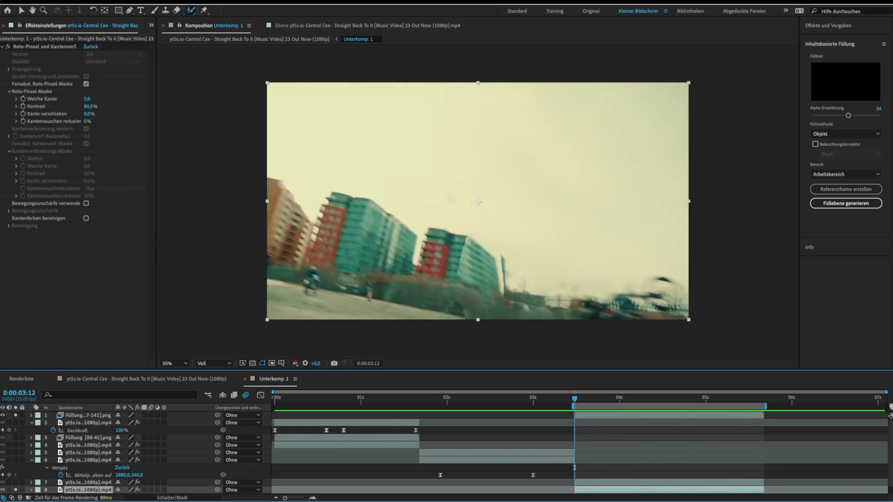
drag(75, 417, 36, 487)
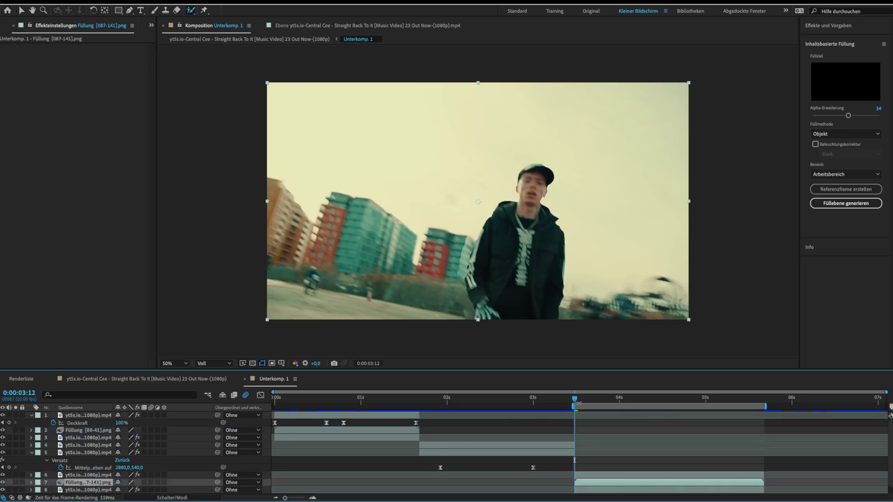
Solo the man's cut-out layer, apply the Weiche Maske verbessern (Refine Soft Matte) effect to it and turn the solo off.
click(589, 478)
click(16, 475)
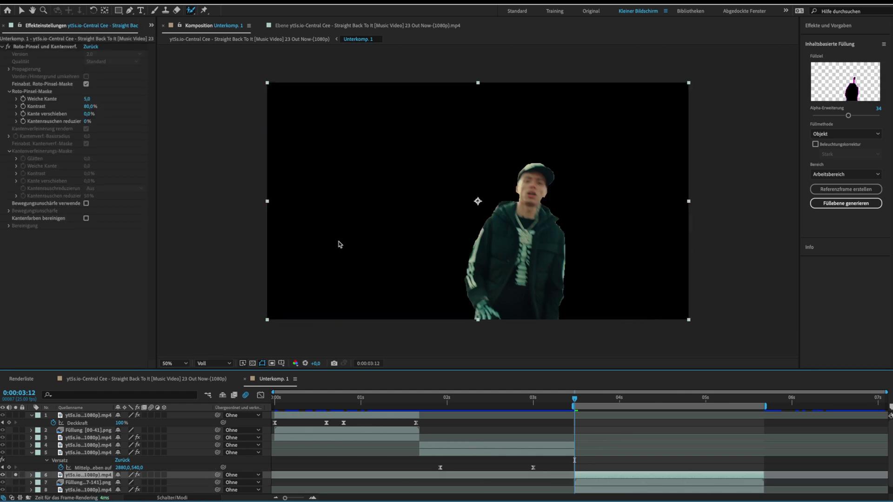
click(828, 26)
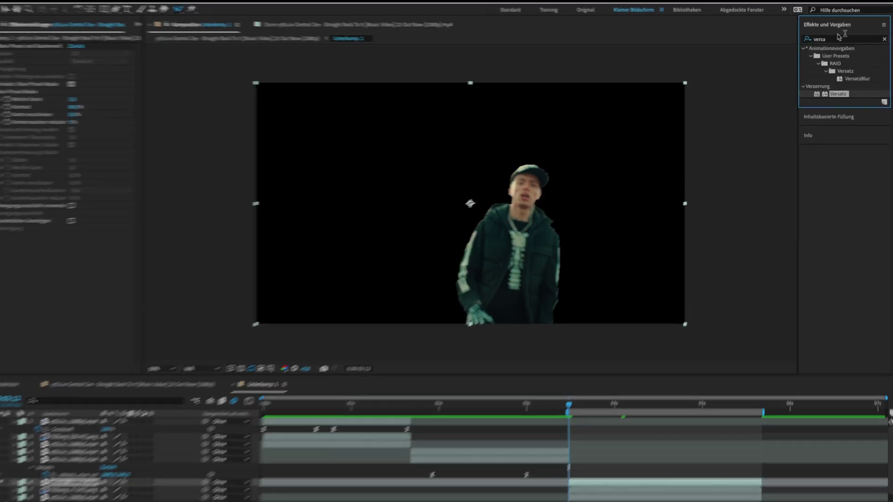
click(857, 39)
key(BackSpace)
text(weiche m)
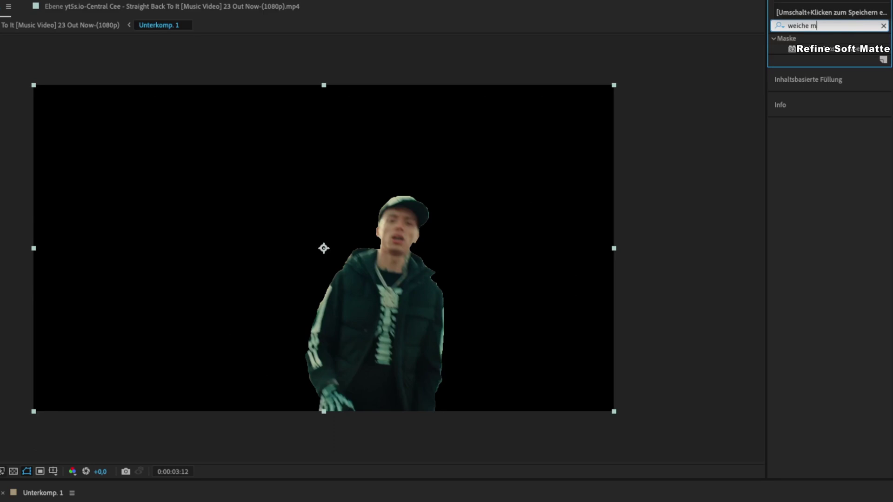
click(841, 51)
drag(826, 55, 584, 474)
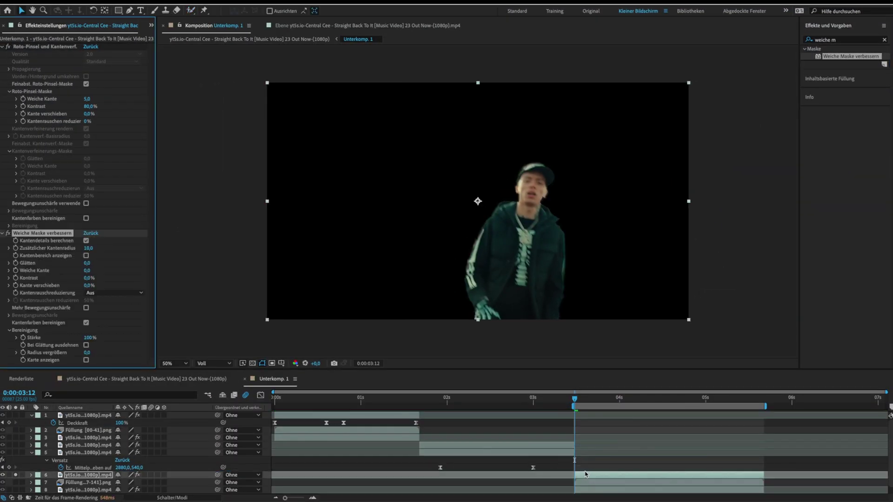
click(576, 401)
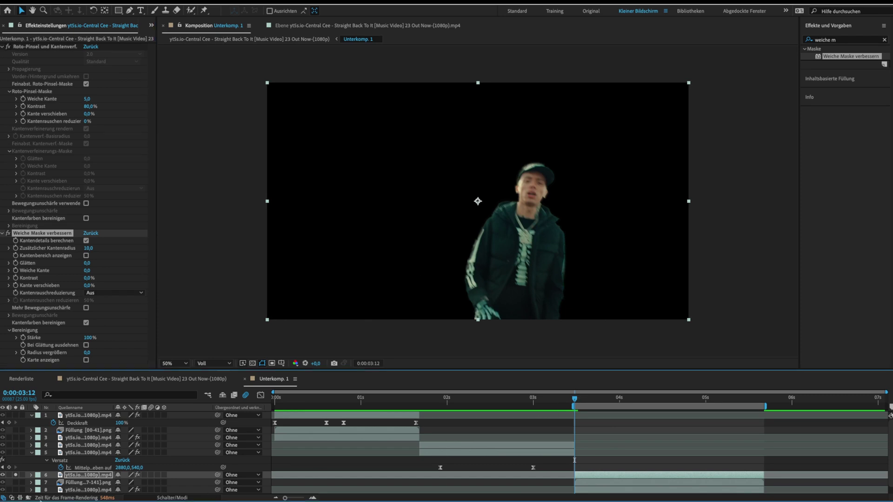
click(16, 475)
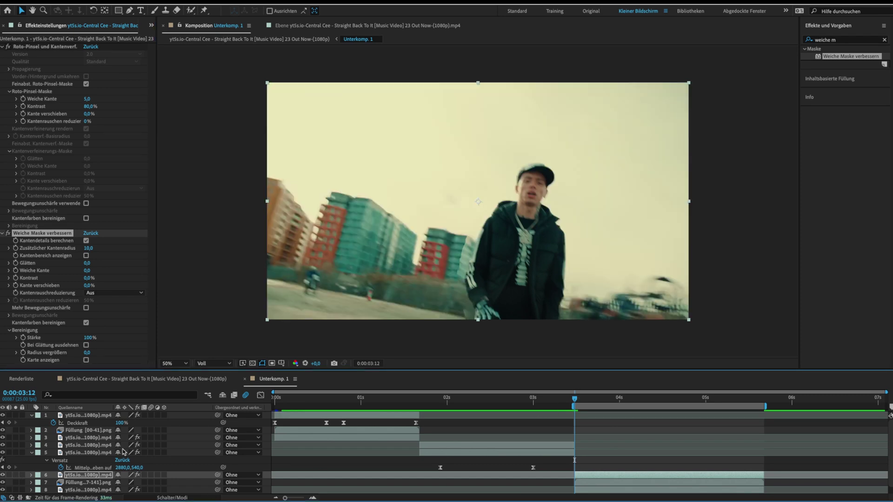
Reveal the cut-out layer's transform properties and start Position and Scale keyframes at 0:00:03:12.
click(609, 463)
scroll(608, 462, up, 3)
scroll(608, 463, right, 3)
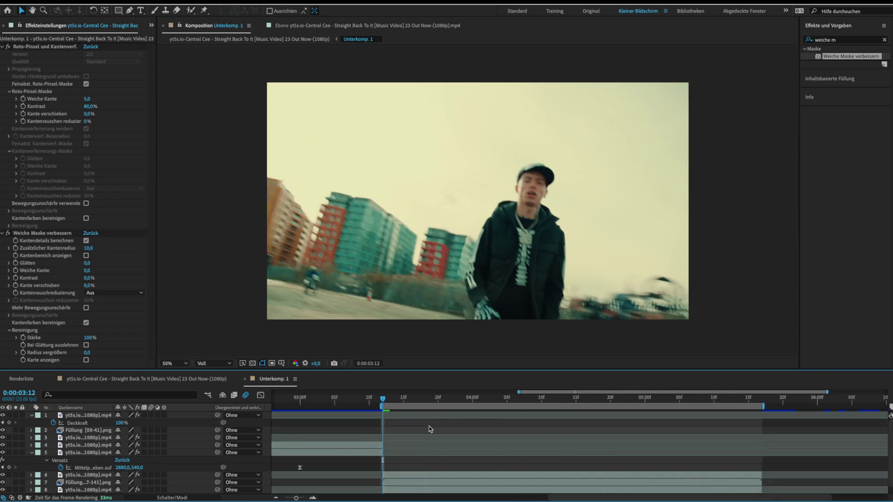
click(393, 478)
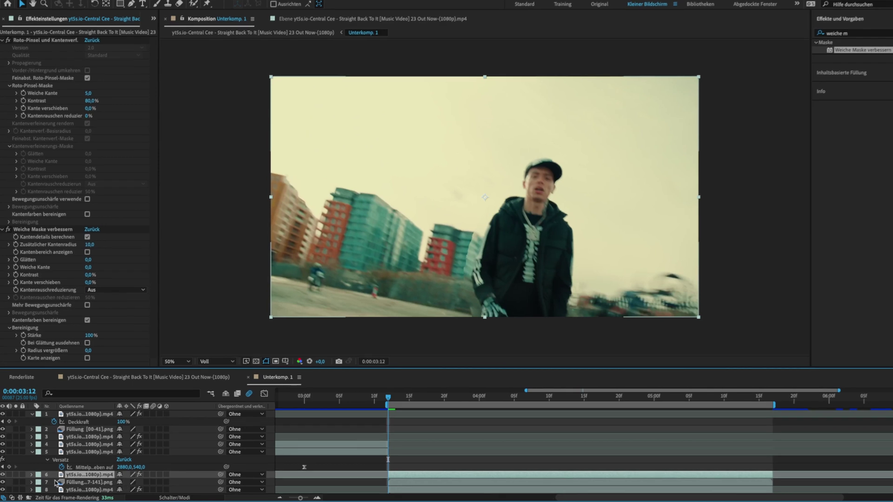
click(31, 475)
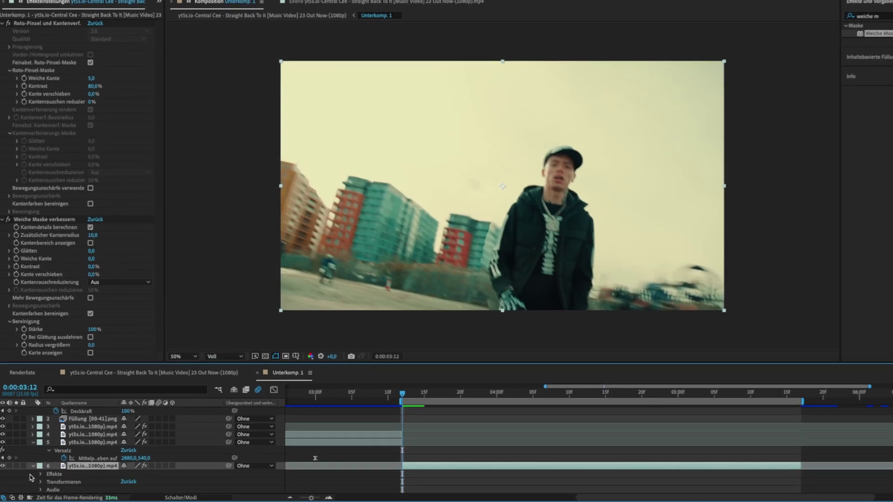
scroll(32, 478, down, 2)
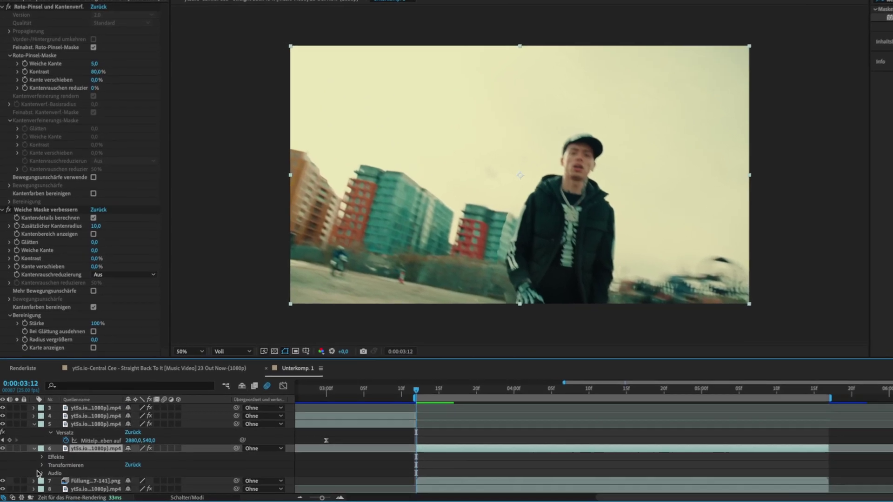
click(40, 466)
scroll(38, 470, down, 1)
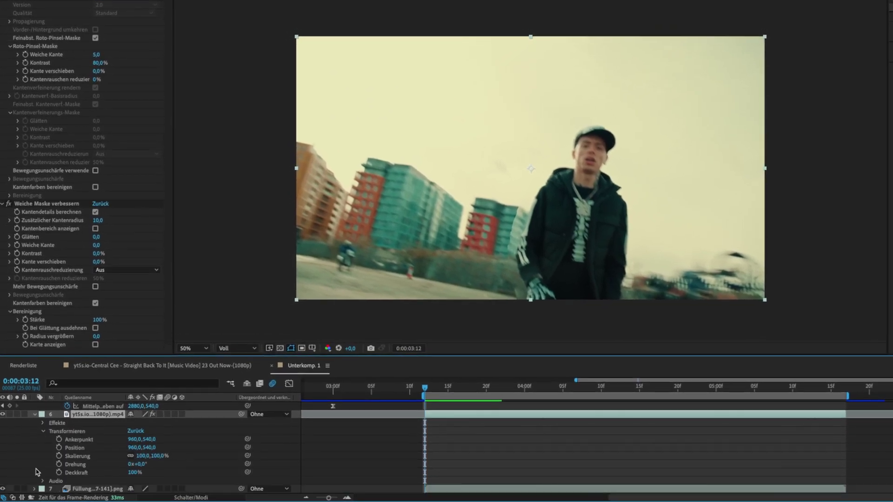
click(59, 456)
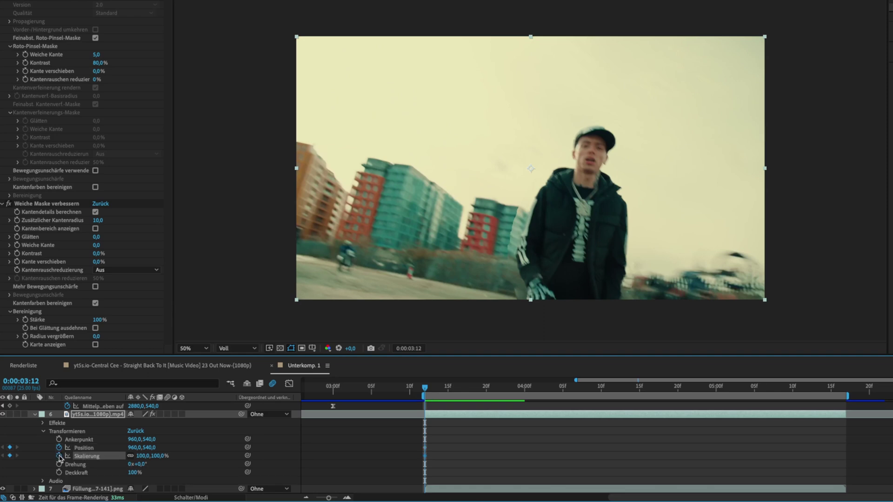
At 0:00:04:03, set the cut-out's Position to about 456, 540 and its Scale to 120%.
key(space)
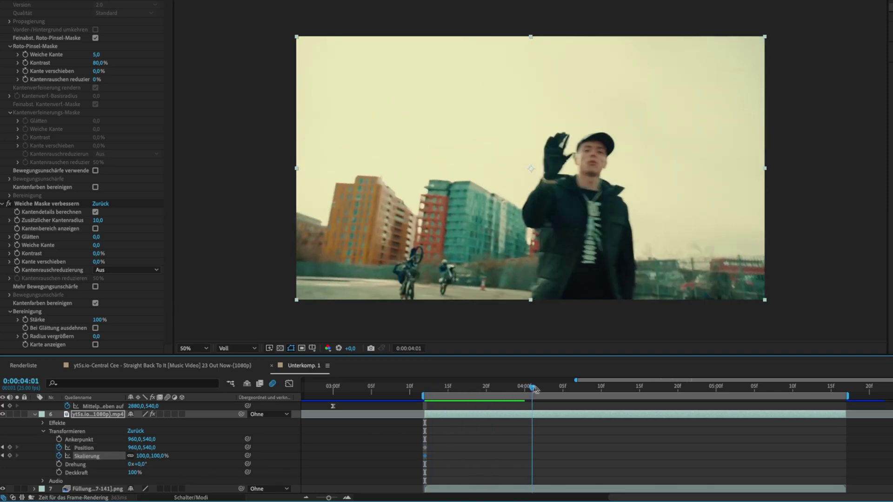
click(562, 248)
drag(563, 248, 442, 258)
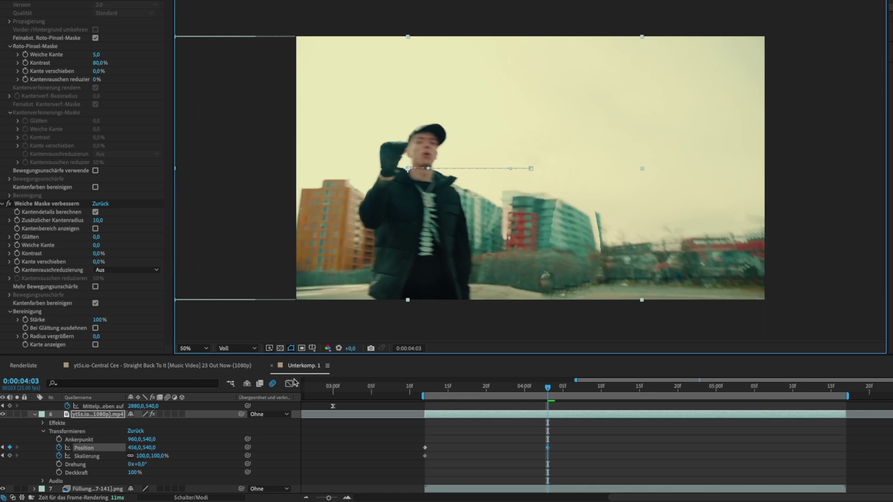
drag(159, 456, 173, 463)
At 0:00:04:21, reduce the cut-out's Scale to 84% and set its Position to about 1796, 784.
key(space)
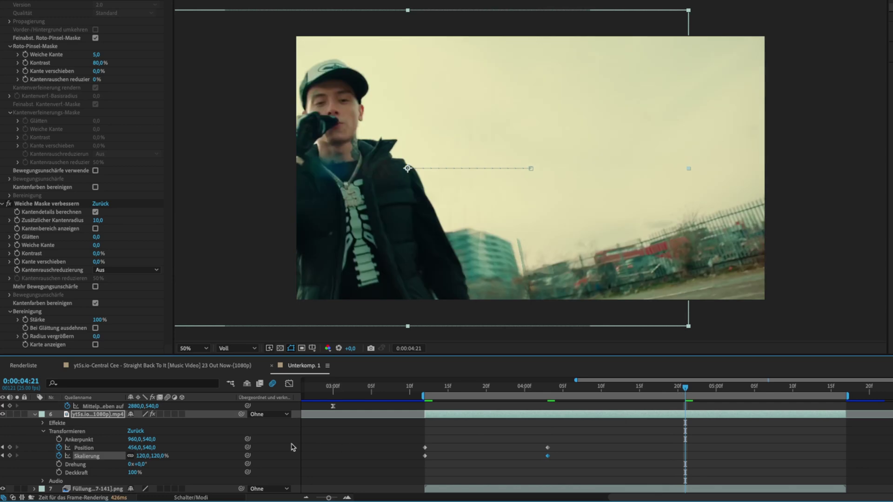
drag(163, 457, 146, 457)
drag(372, 198, 718, 265)
Reset the cut-out's transform values at 0:00:05:13 and return to 0:00:03:12.
drag(689, 391, 816, 393)
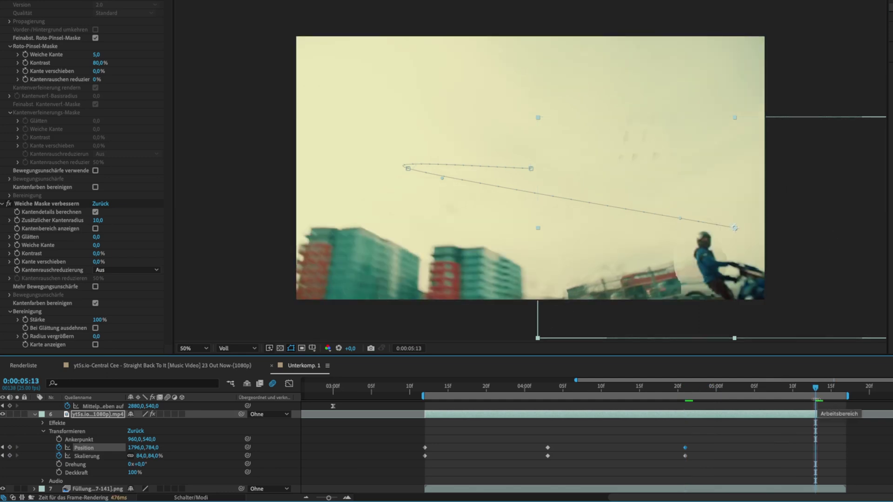
click(136, 431)
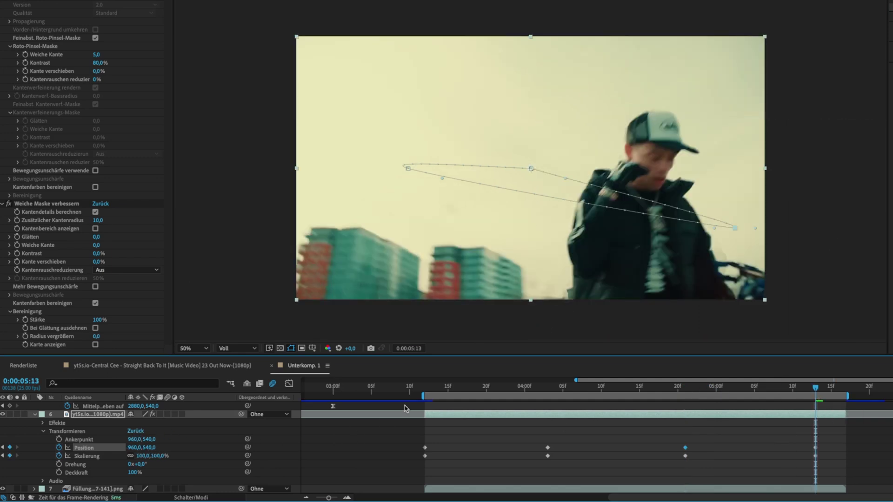
click(426, 389)
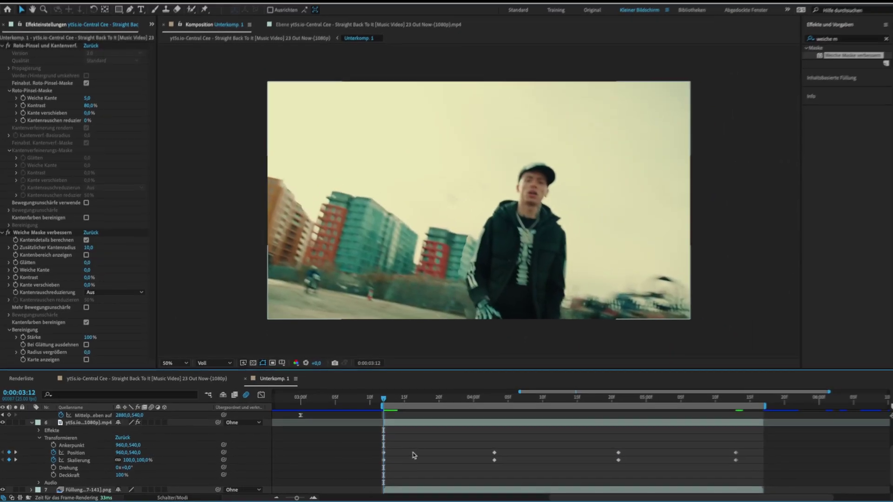
Select all Position and Scale keyframes of the cut-out layer and apply Easy Ease to them.
drag(412, 439, 808, 452)
drag(725, 459, 740, 462)
right_click(494, 462)
mouse_move(526, 492)
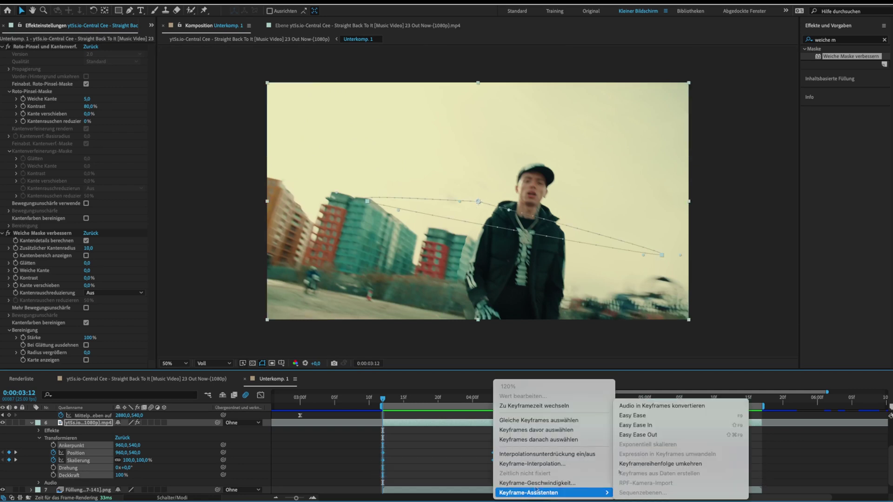
click(651, 416)
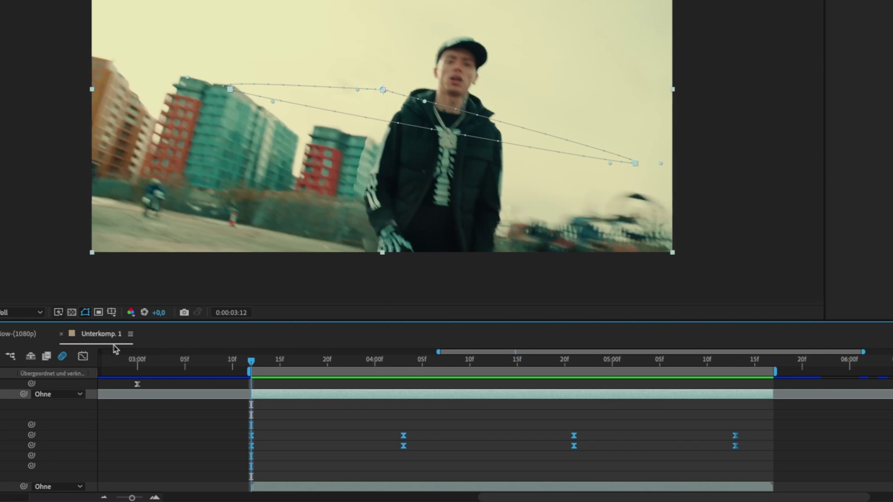
Reshape the cut-out's Position speed graph into narrow spikes midway between each pair of keyframes, and leave the graph editor.
key(shift+F3)
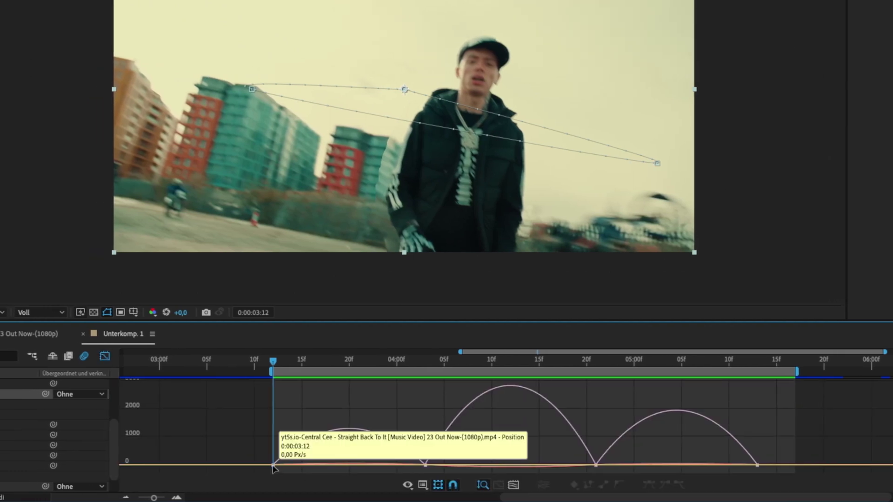
drag(302, 467, 350, 467)
drag(455, 467, 537, 469)
drag(568, 467, 629, 468)
scroll(566, 468, right, 1)
drag(682, 467, 628, 472)
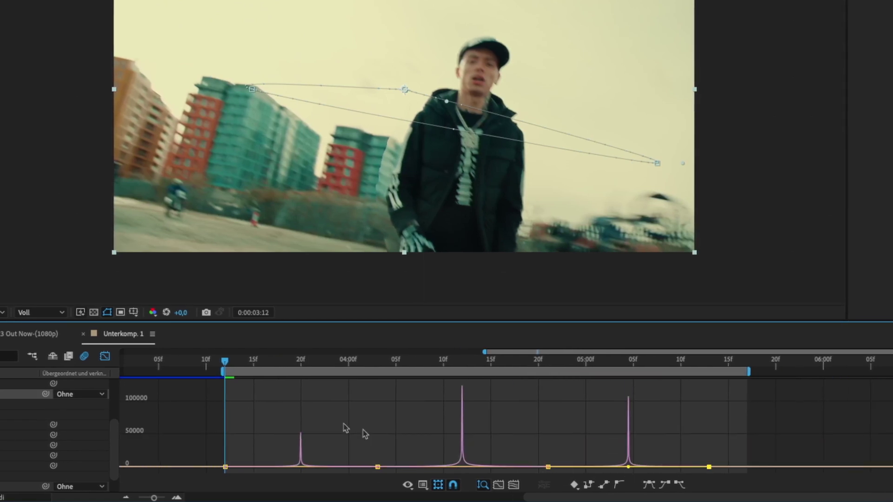
click(105, 356)
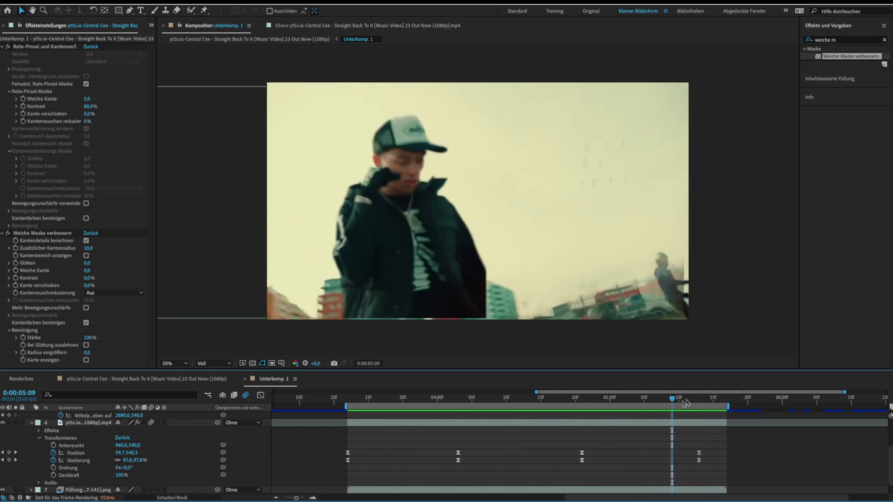
click(510, 418)
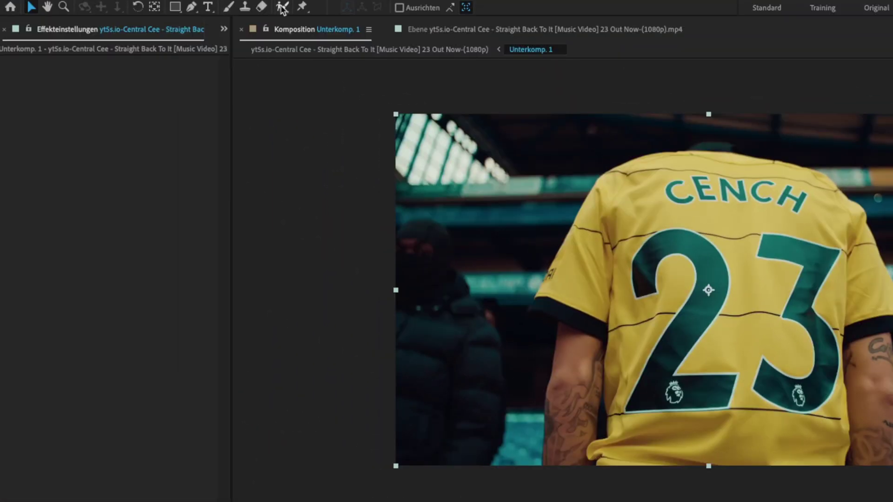
Roto Brush the number 23 on the yellow jersey in the fourth clip, check the outline up to 0:00:06:04 and freeze the propagation.
click(282, 7)
double_click(805, 484)
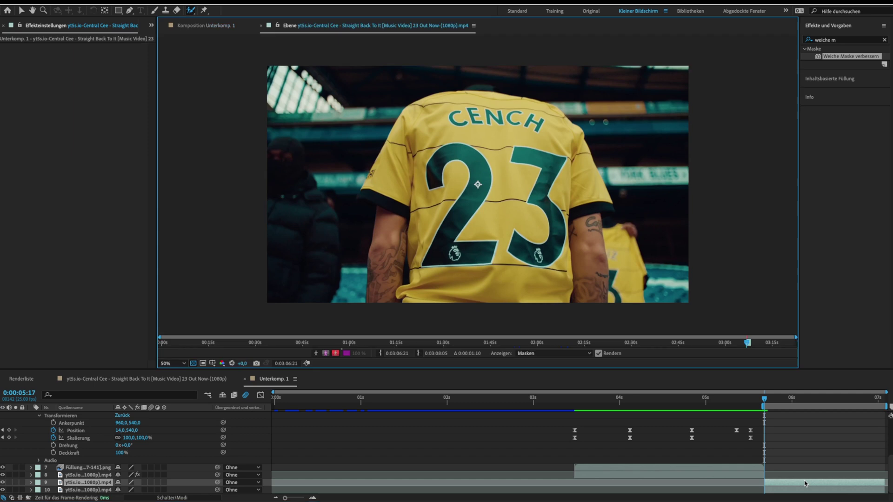
drag(480, 251, 443, 250)
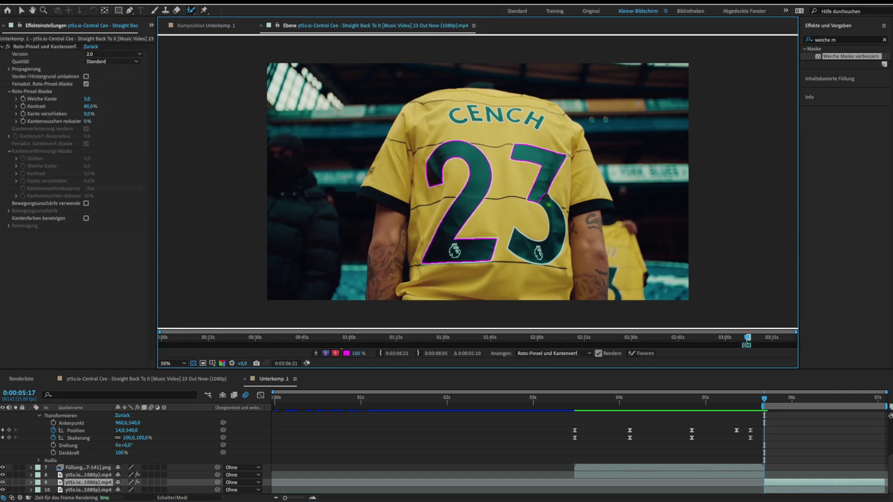
key(space)
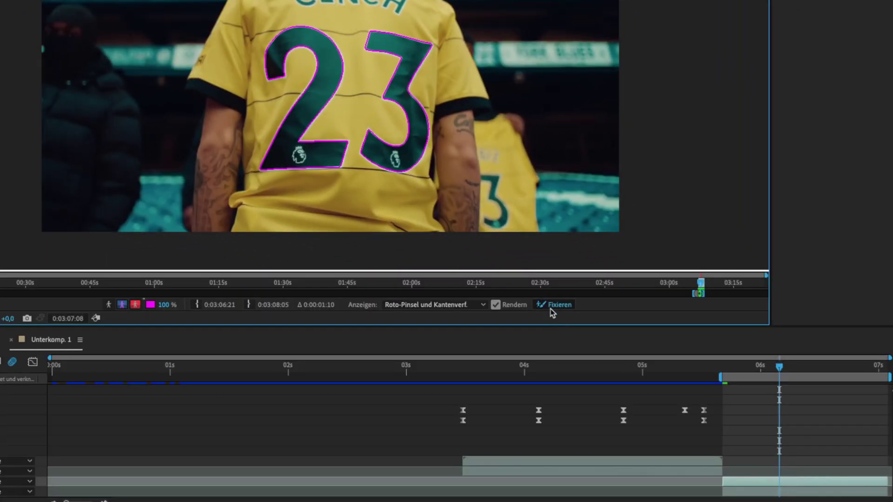
click(555, 306)
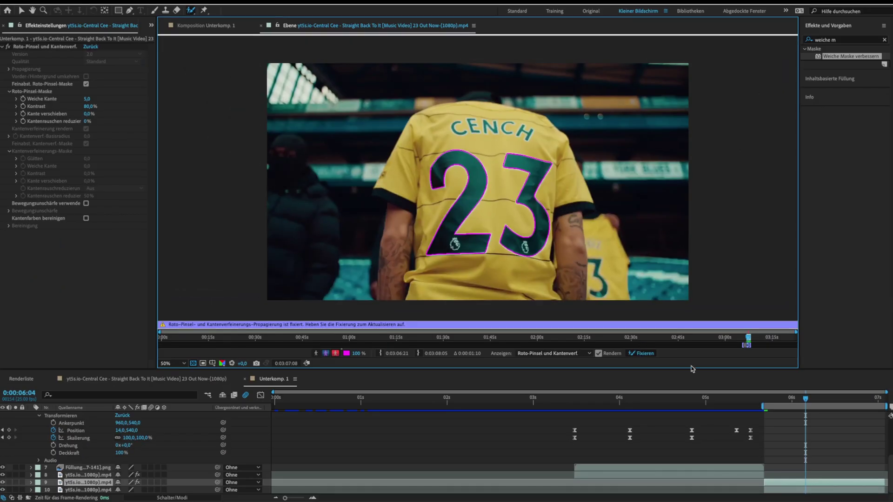
Return to the composition view and apply CC Light Sweep to the cut-out number layer at 0:00:05:17.
click(216, 26)
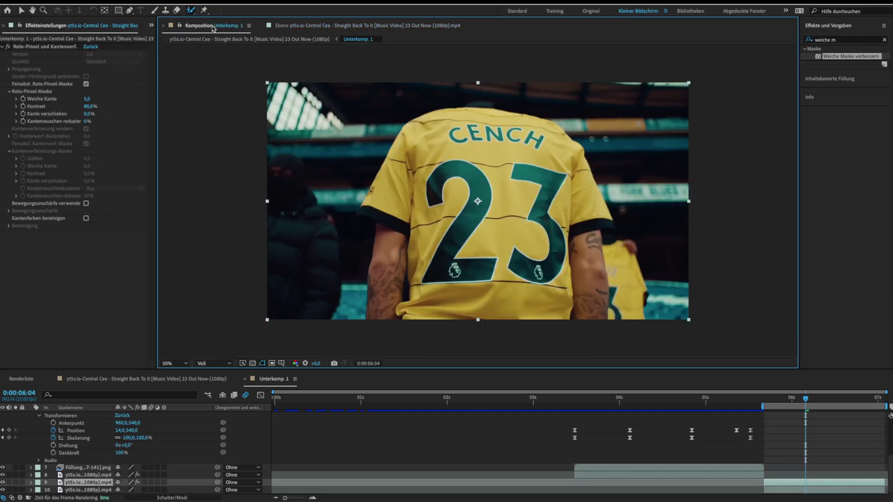
click(767, 399)
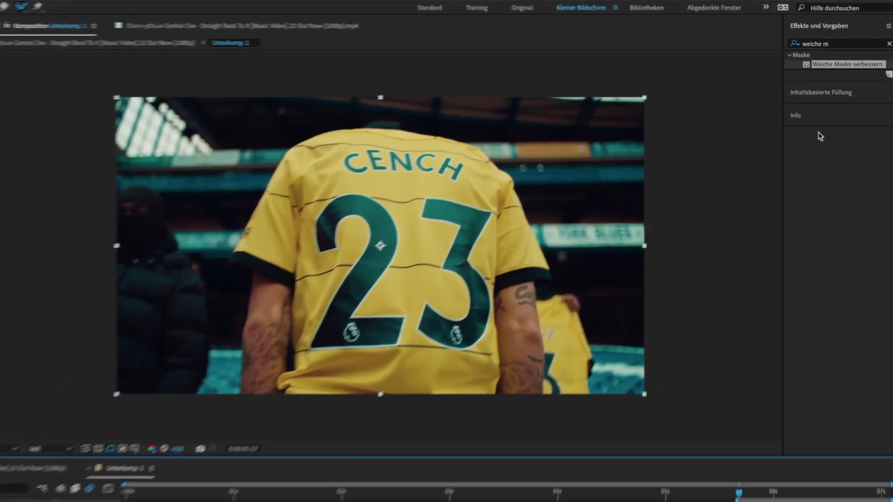
click(889, 43)
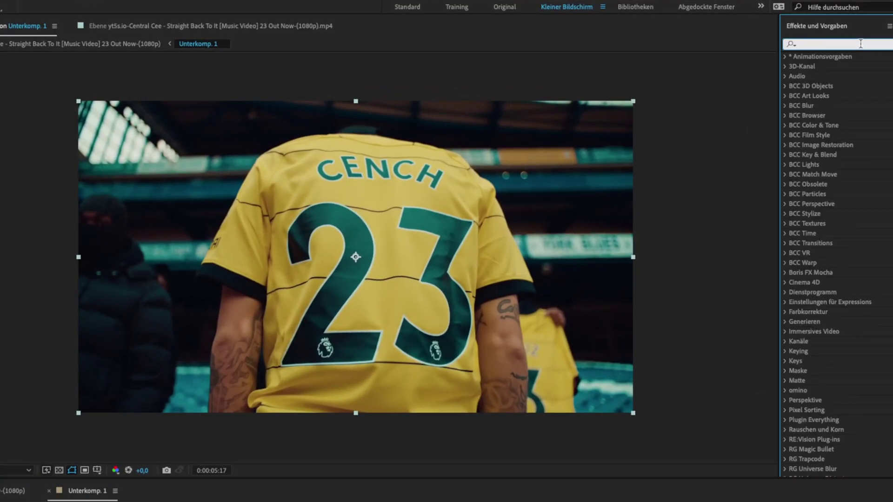
text(light swee)
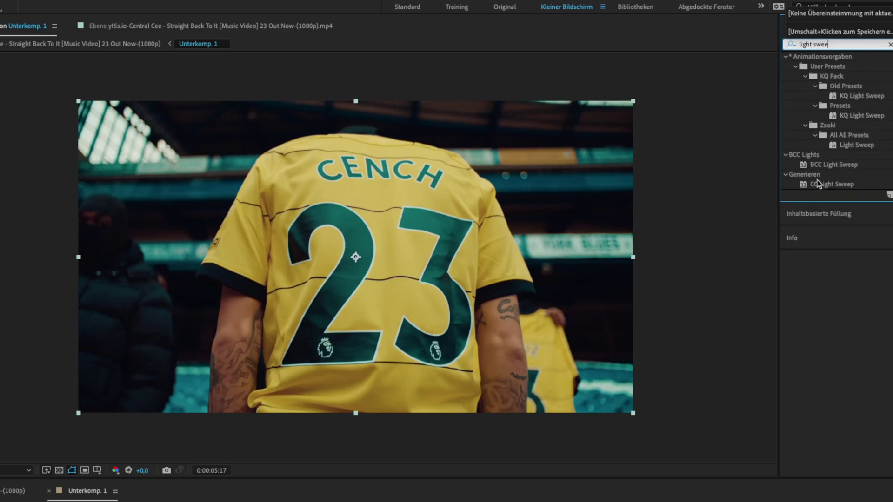
drag(819, 185, 769, 486)
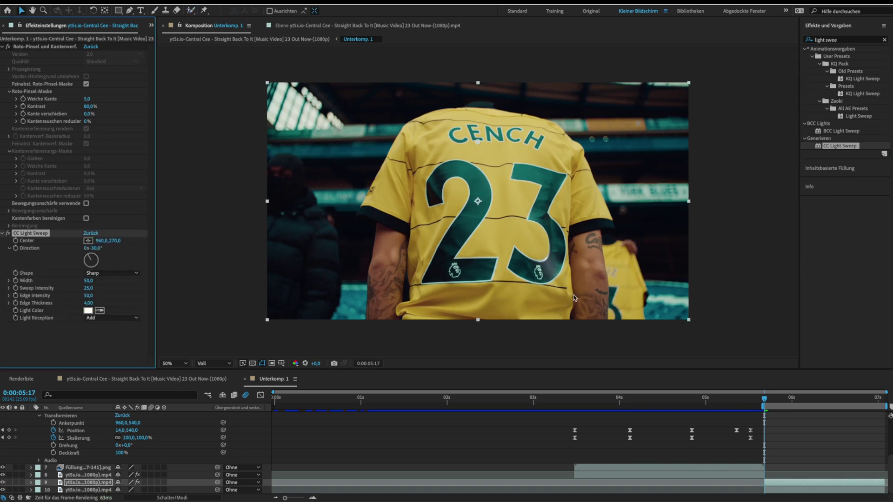
Place the light sweep's Center on the digit 2 at about 854, 380 and set its Direction to 51°.
click(3, 46)
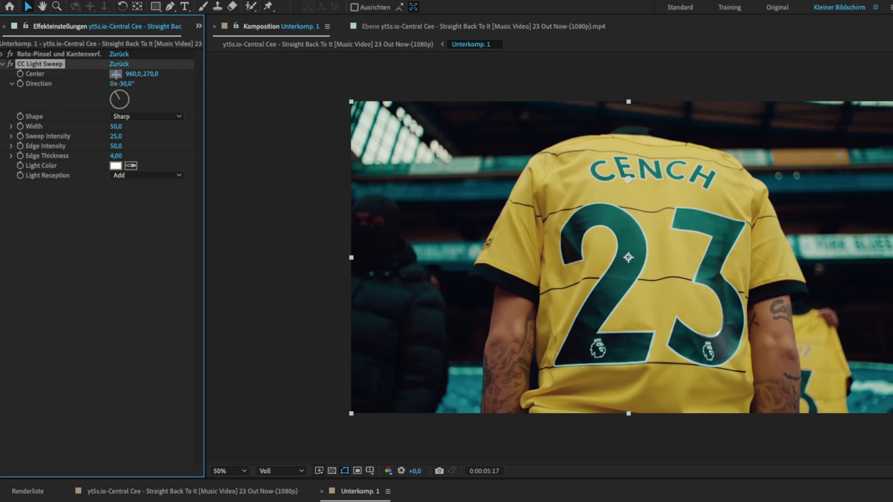
click(116, 74)
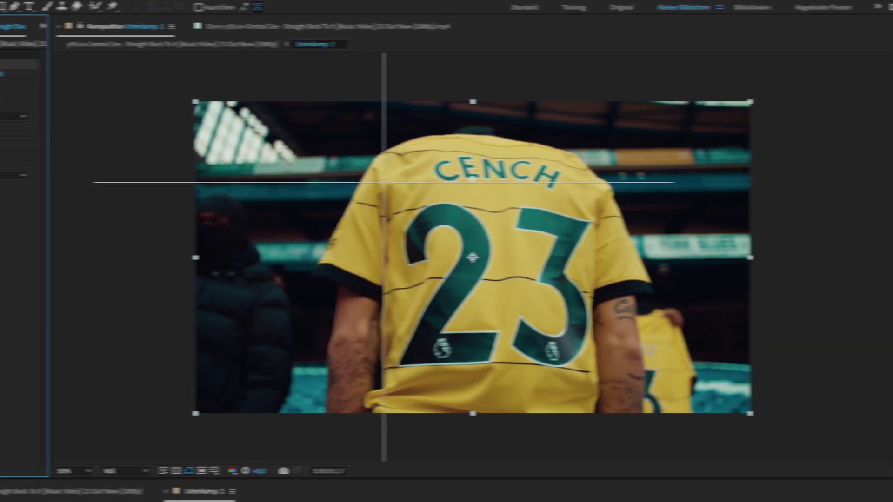
click(530, 183)
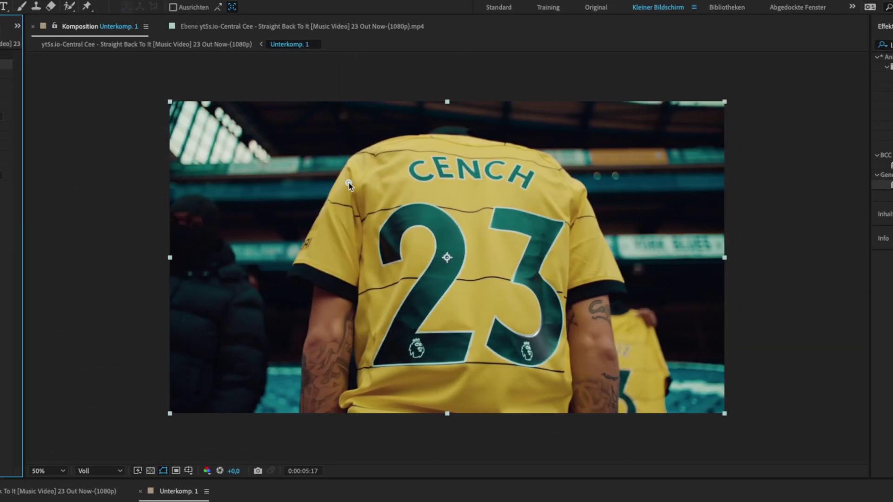
click(349, 183)
drag(374, 192, 315, 232)
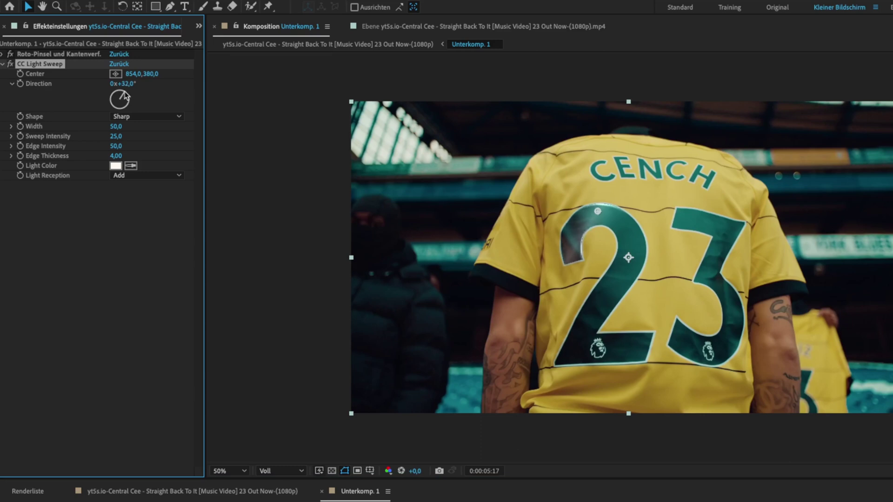
drag(126, 96, 129, 97)
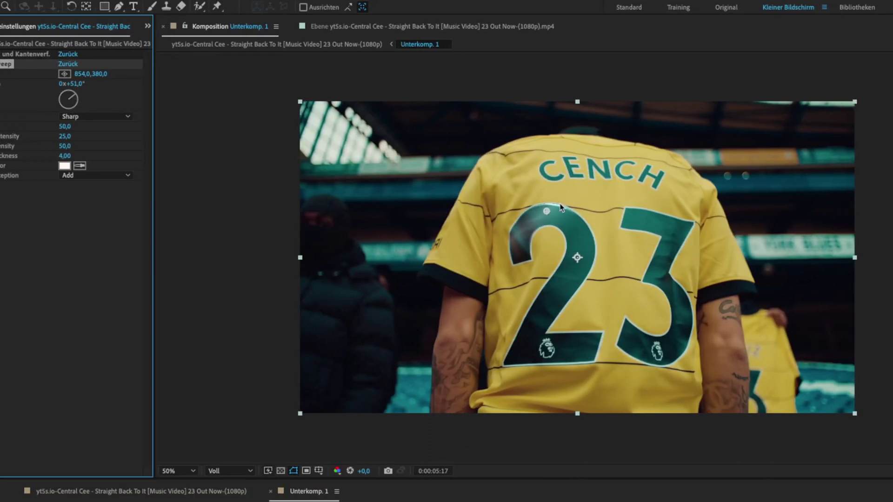
Keyframe the sweep's Center from 672, 400 left of the number at 0:00:05:17 to below right of it at 0:00:06:14.
drag(545, 214, 503, 212)
drag(572, 261, 494, 238)
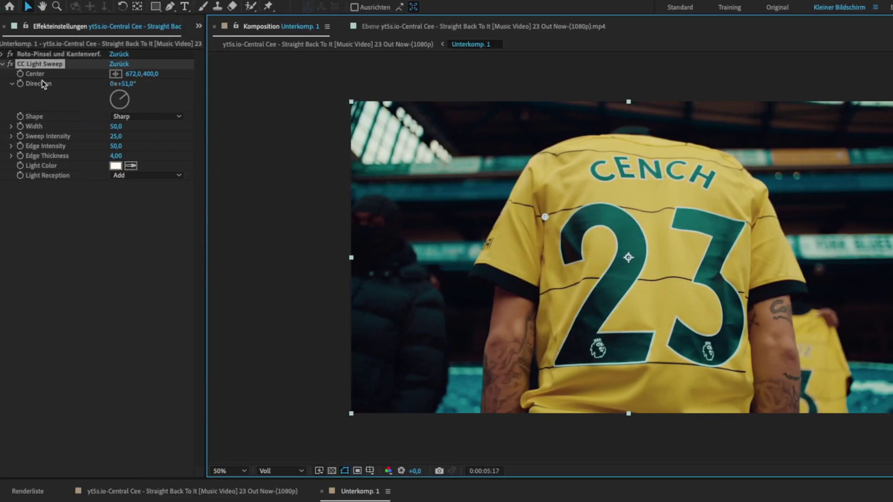
click(20, 75)
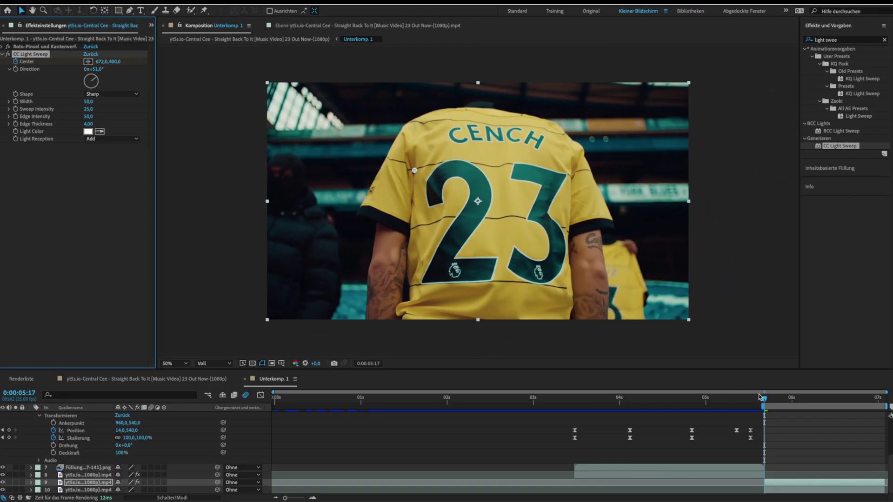
drag(803, 405, 843, 417)
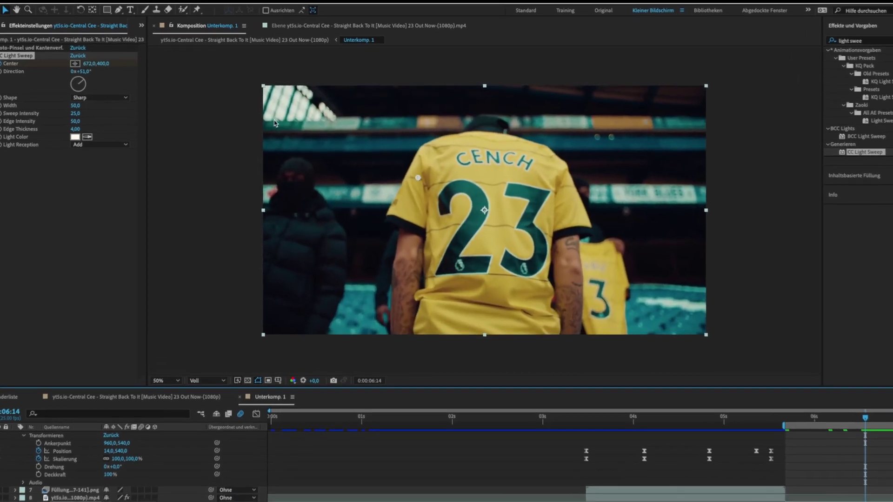
drag(420, 182, 605, 345)
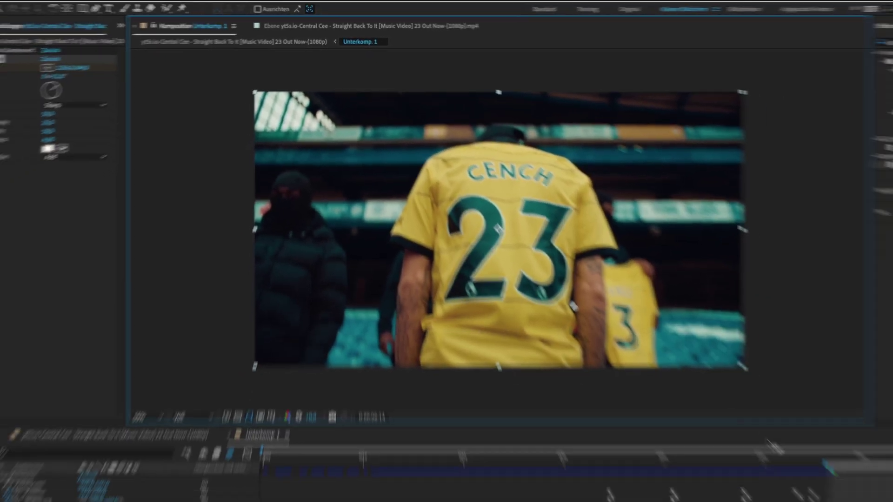